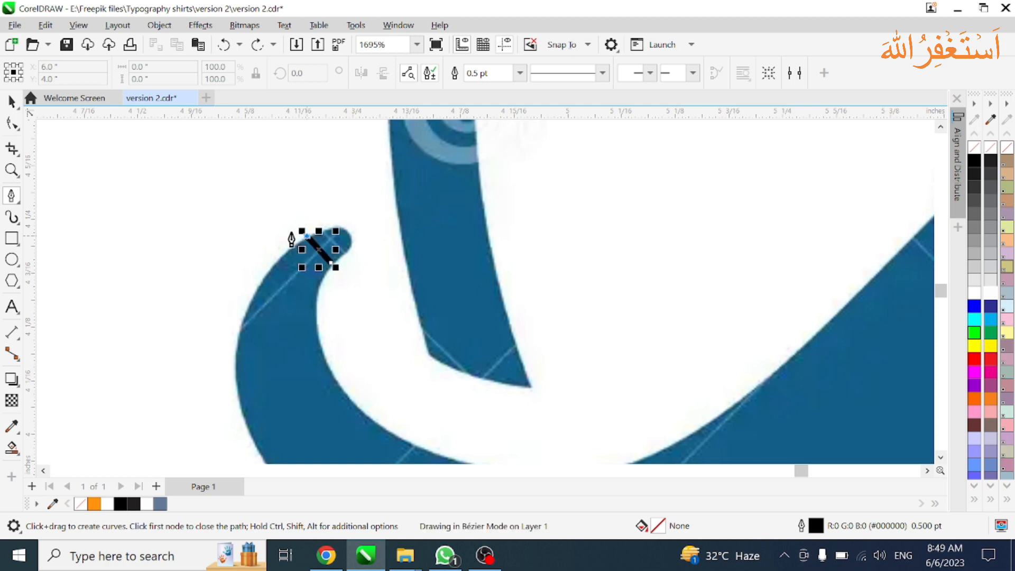
Trace the left half of the mustache reference as a closed straight-segment outline with the Pen tool.
scroll(343, 394, "up", 1)
left_click(343, 407)
scroll(315, 401, "down", 1)
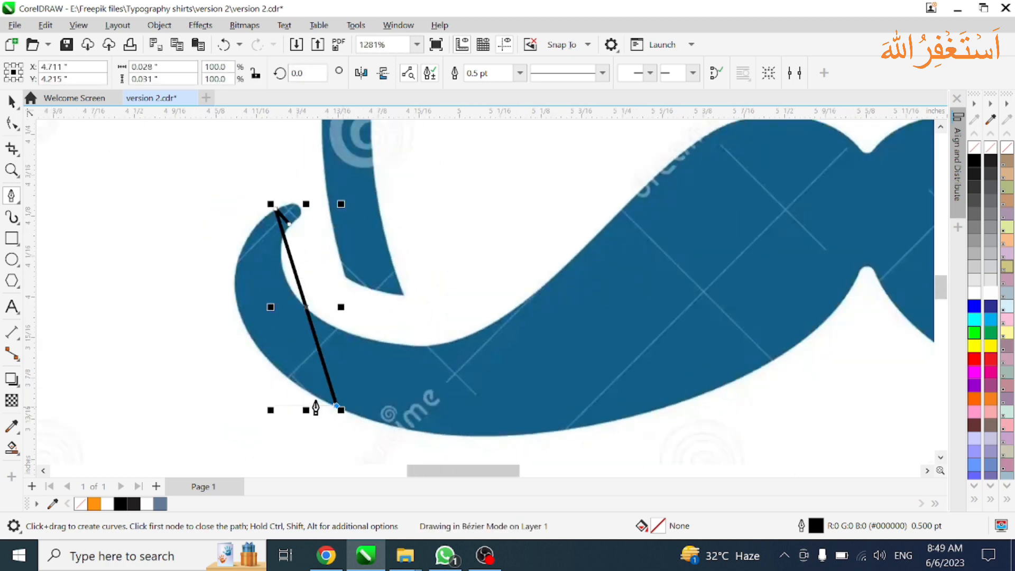
scroll(316, 408, "down", 1)
scroll(628, 344, "up", 1)
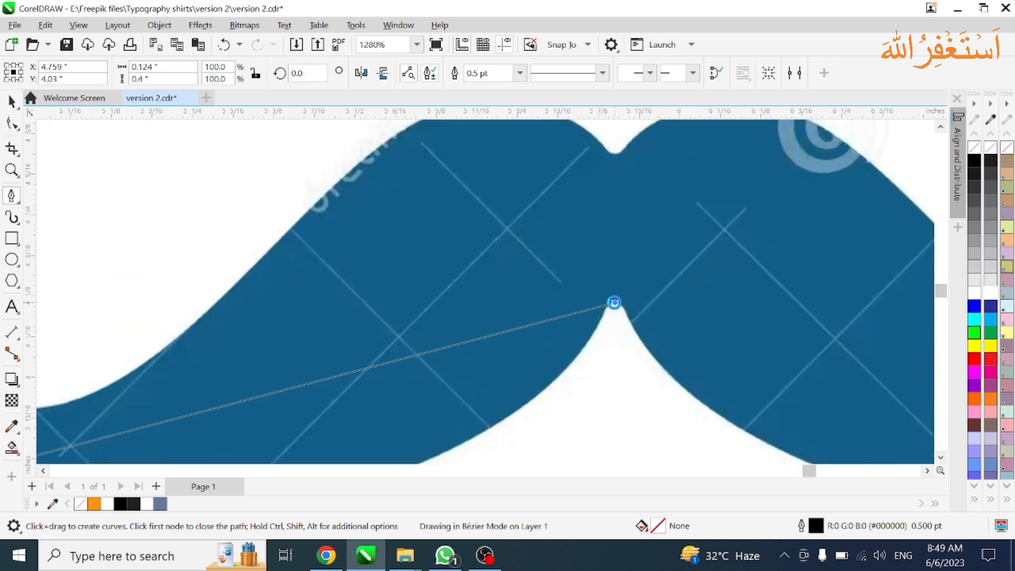
left_click(615, 303)
scroll(614, 296, "down", 2)
left_click(617, 231)
left_click(386, 279)
scroll(394, 304, "down", 2)
left_click(331, 370)
left_click(243, 246)
scroll(365, 282, "down", 3)
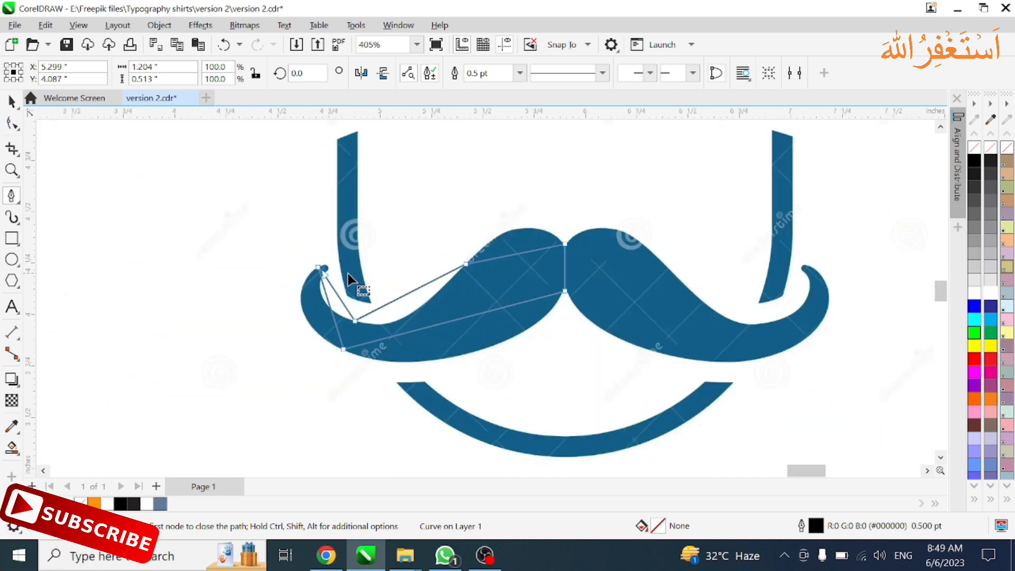
scroll(347, 273, "down", 1)
Bend the outer and inner outline segments of the mustache's left curl to follow the reference shape.
key("F10")
scroll(365, 285, "up", 1)
scroll(303, 290, "up", 1)
left_click(278, 217)
left_click_drag(299, 290, 196, 301)
left_click_drag(324, 366, 240, 386)
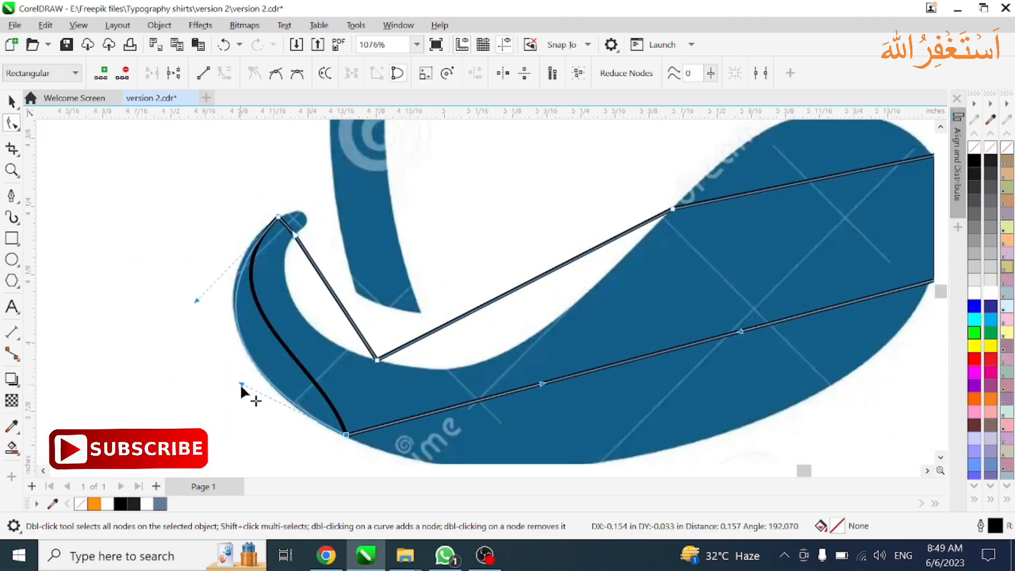
scroll(209, 344, "up", 2)
scroll(268, 370, "down", 1)
left_click_drag(447, 350, 448, 350)
left_click_drag(358, 211, 292, 220)
left_click_drag(397, 270, 324, 304)
Round the outline at the tip of the mustache's curl to match the reference.
scroll(297, 210, "up", 2)
scroll(296, 298, "down", 3)
scroll(308, 187, "up", 3)
left_click(277, 195)
left_click_drag(290, 210, 388, 187)
mouse_move(310, 169)
left_mouse_down()
mouse_move(308, 154)
mouse_move(326, 161)
left_mouse_up()
left_click_drag(387, 186, 379, 180)
Smooth the inner curl node and bend the upper edge segment along the mustache's rising slope.
scroll(364, 264, "down", 2)
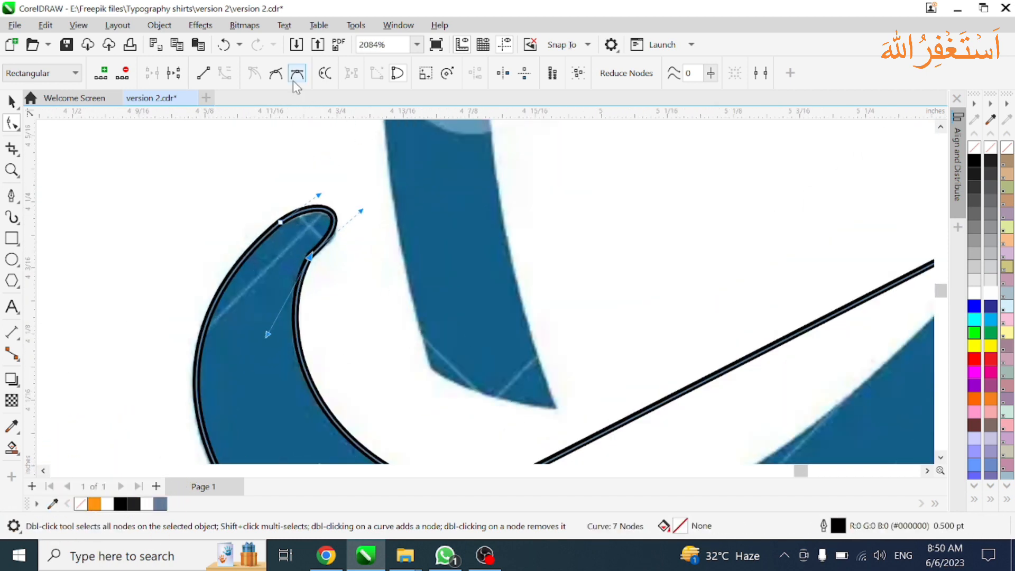
left_click_drag(531, 420, 530, 420)
left_click_drag(613, 249, 627, 282)
left_click_drag(528, 419, 543, 423)
scroll(264, 328, "down", 2)
Curve the crest segment between the slope node and the mustache's upper centre notch.
left_click(607, 220)
scroll(708, 191, "up", 3)
left_click_drag(456, 315, 427, 191)
left_click_drag(581, 290, 613, 158)
left_click_drag(426, 191, 463, 196)
scroll(425, 313, "down", 1)
scroll(467, 284, "down", 4)
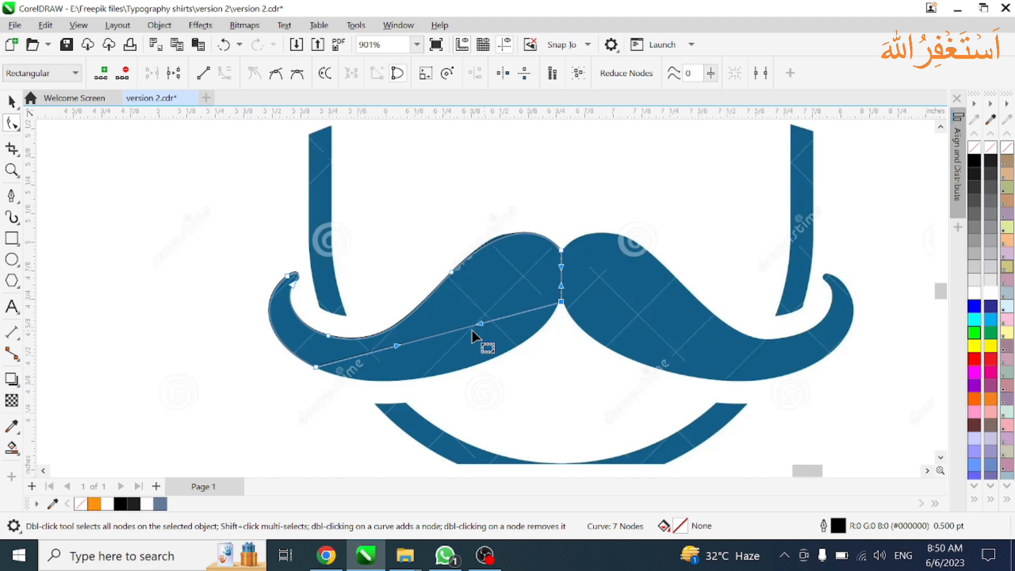
Curve the bottom edge from the centre notch to the lower left node to follow the reference.
scroll(364, 399, "up", 4)
left_click_drag(548, 435, 453, 427)
scroll(383, 360, "down", 4)
scroll(783, 341, "up", 2)
left_click_drag(577, 343, 645, 343)
scroll(809, 315, "down", 2)
left_click_drag(399, 392, 398, 394)
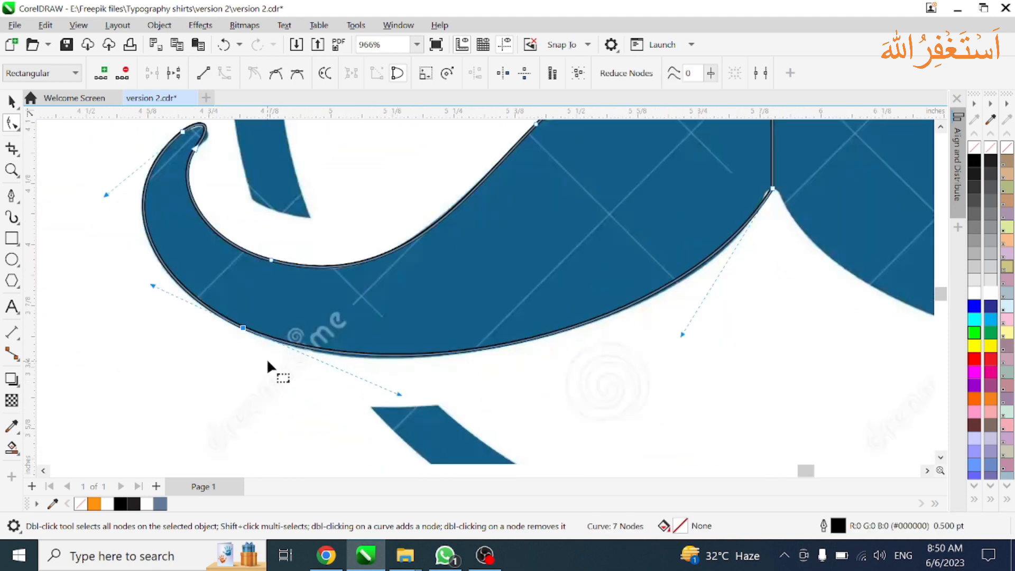
scroll(529, 355, "down", 6)
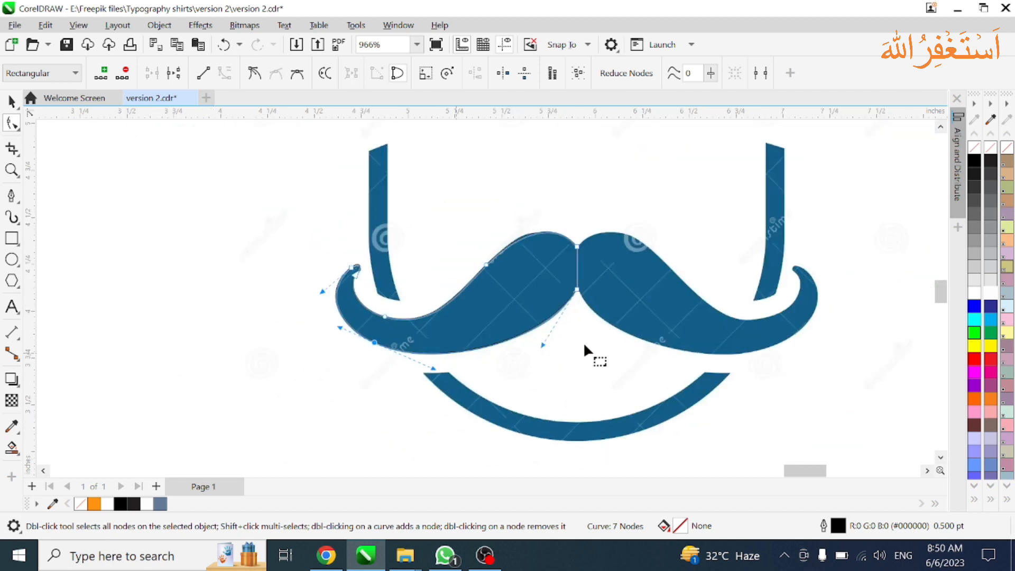
Delete the reference image and mirror a copy of the traced half to complete the mustache outline.
key("space")
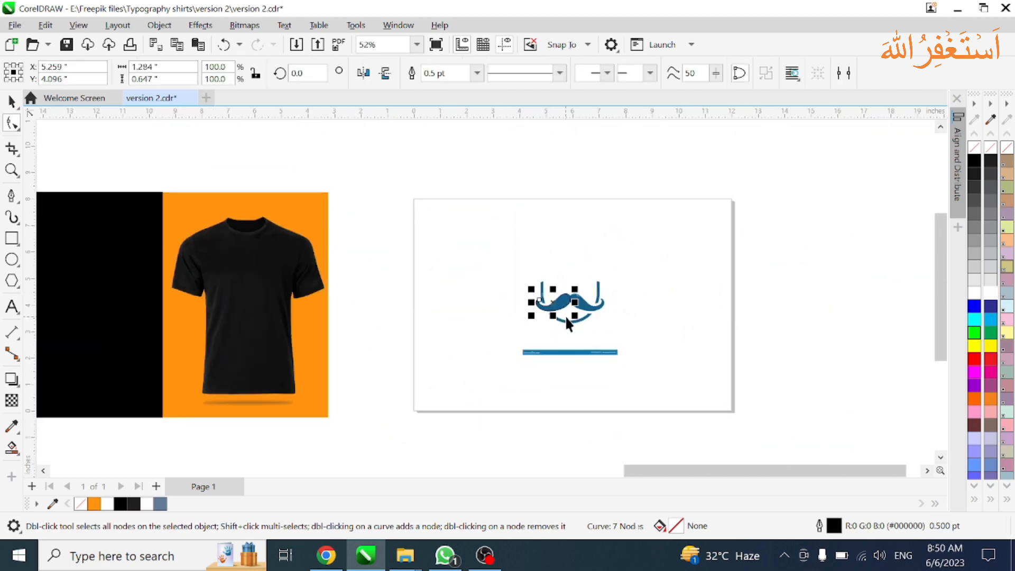
left_click_drag(540, 309, 467, 313)
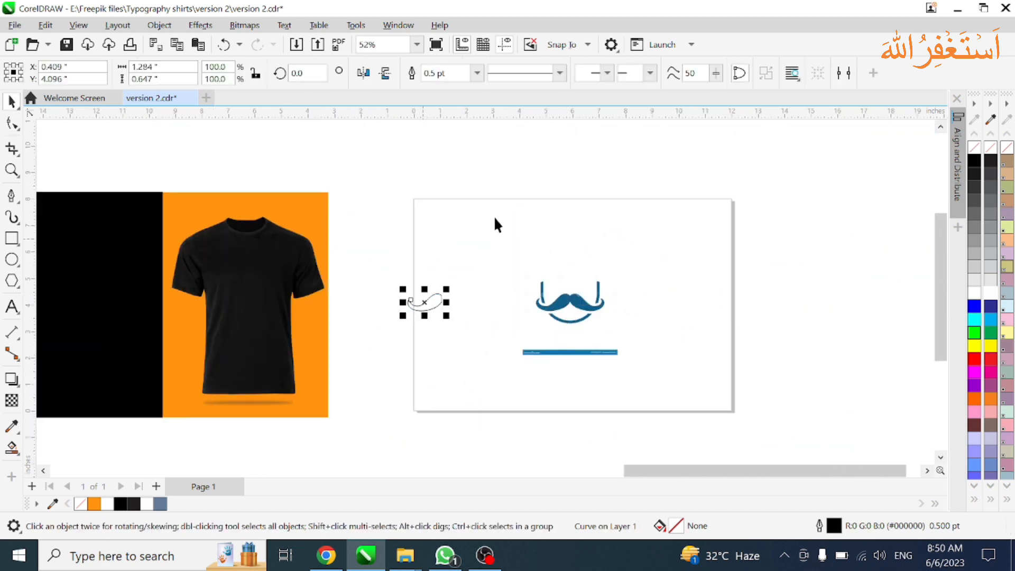
key("Delete")
left_click_drag(439, 301, 526, 312)
scroll(552, 302, "up", 3)
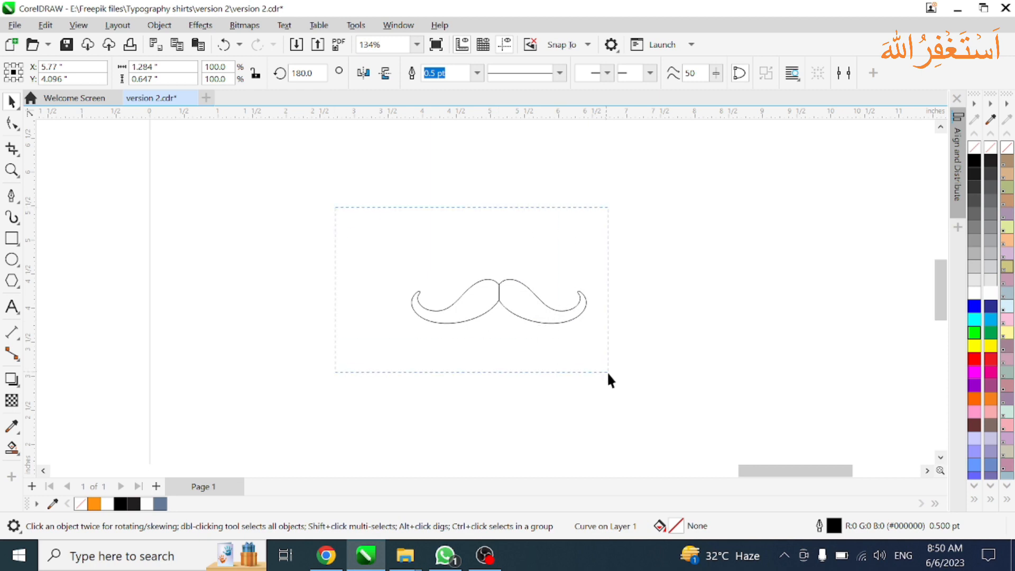
Fill both mustache halves with black and weld them into one shape.
left_click_drag(606, 372, 607, 373)
left_click(977, 165)
scroll(516, 289, "up", 2)
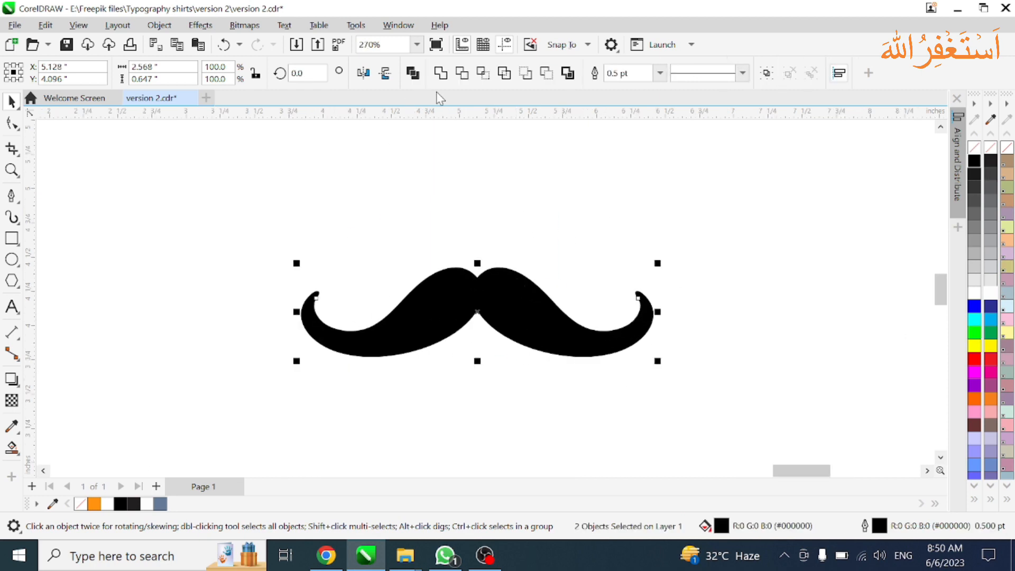
left_click(441, 73)
Move the welded mustache toward the right edge of the page.
scroll(435, 308, "down", 3)
left_click(312, 233)
left_click_drag(316, 236, 529, 360)
left_click(486, 336)
scroll(383, 313, "down", 3)
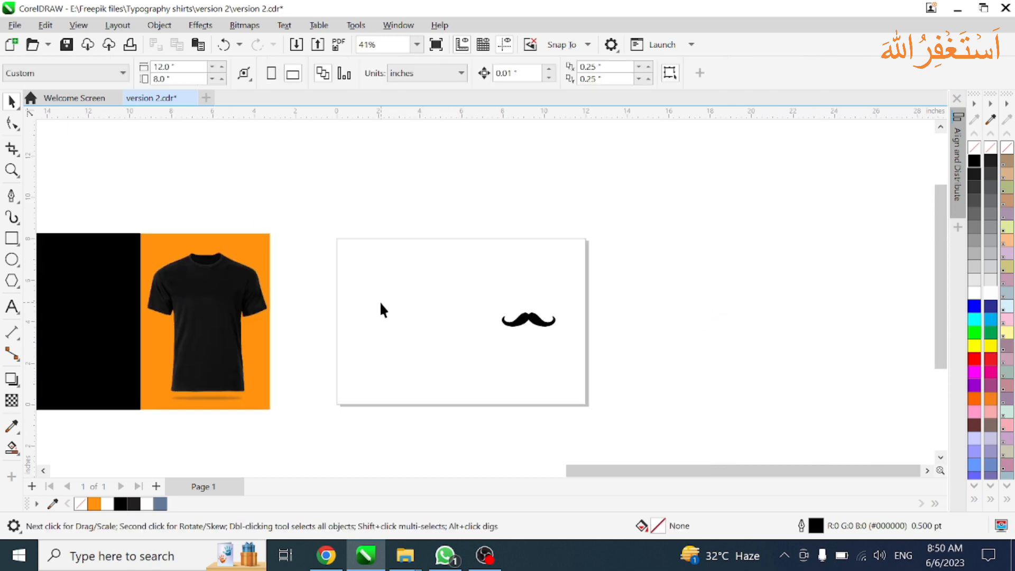
Add the artistic text "BEST DAD EVER" on three lines, one word per line, on the page.
scroll(248, 296, "up", 2)
left_click(14, 304)
left_click(389, 264)
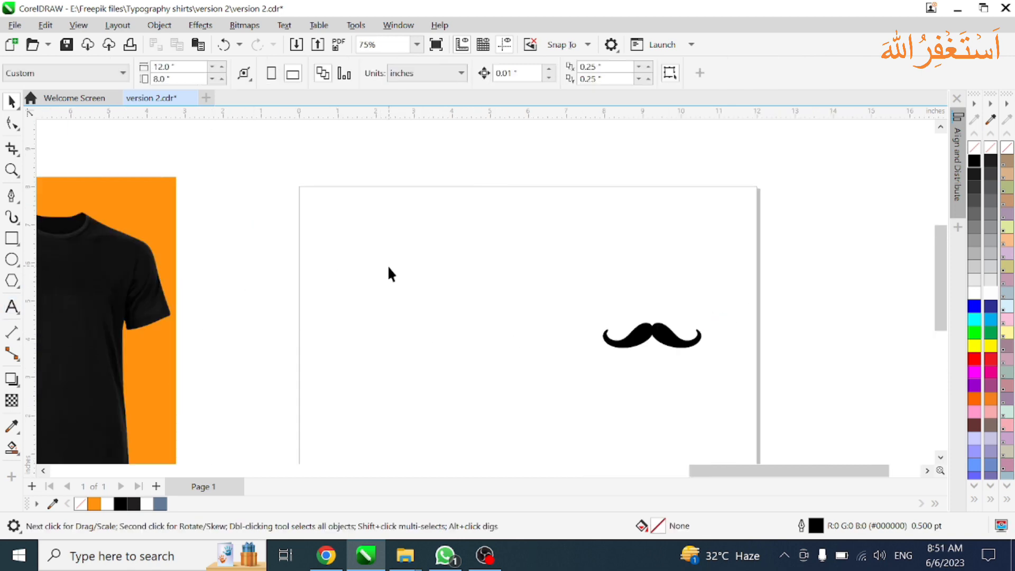
left_click(11, 306)
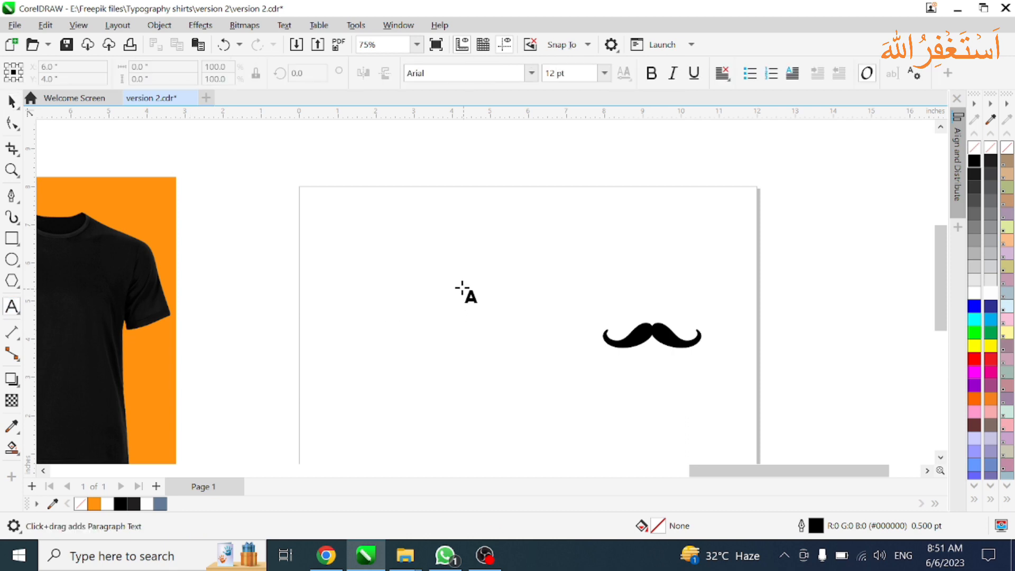
scroll(430, 278, "up", 1)
left_click(426, 264)
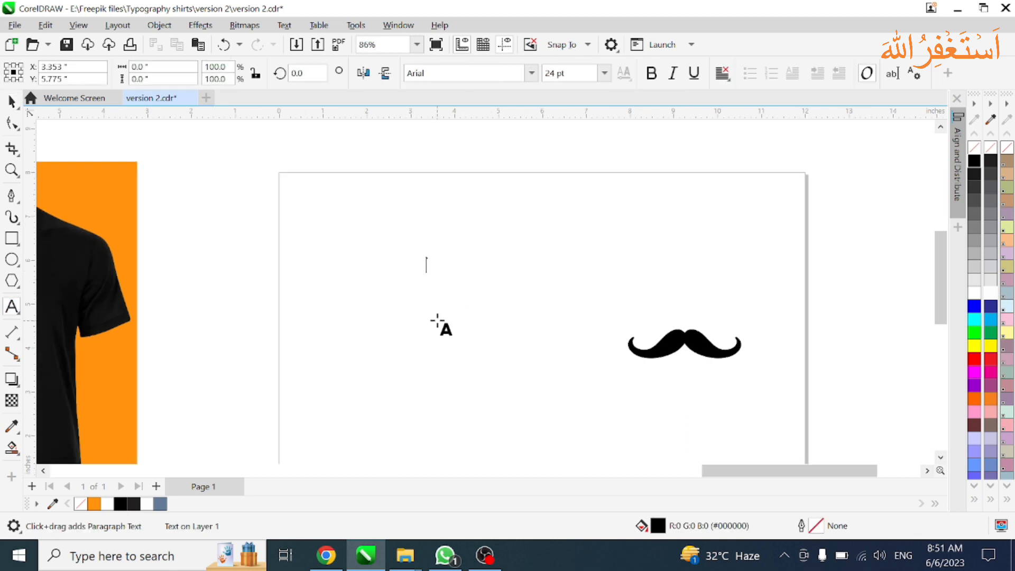
type("BEST DAD")
key("Return")
type("EVER")
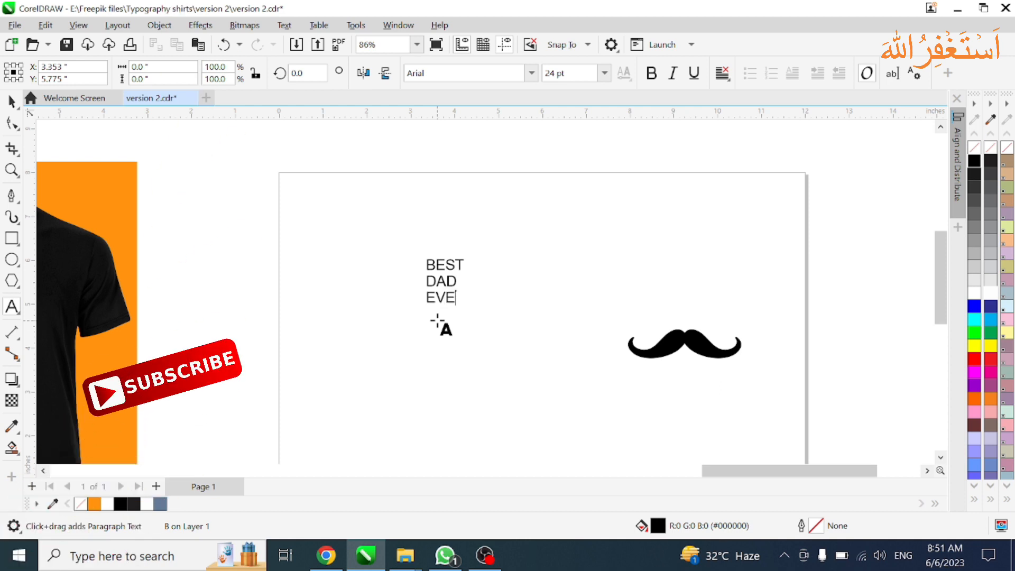
key("ctrl+space")
Break the text block apart into separate line objects.
scroll(469, 299, "up", 4)
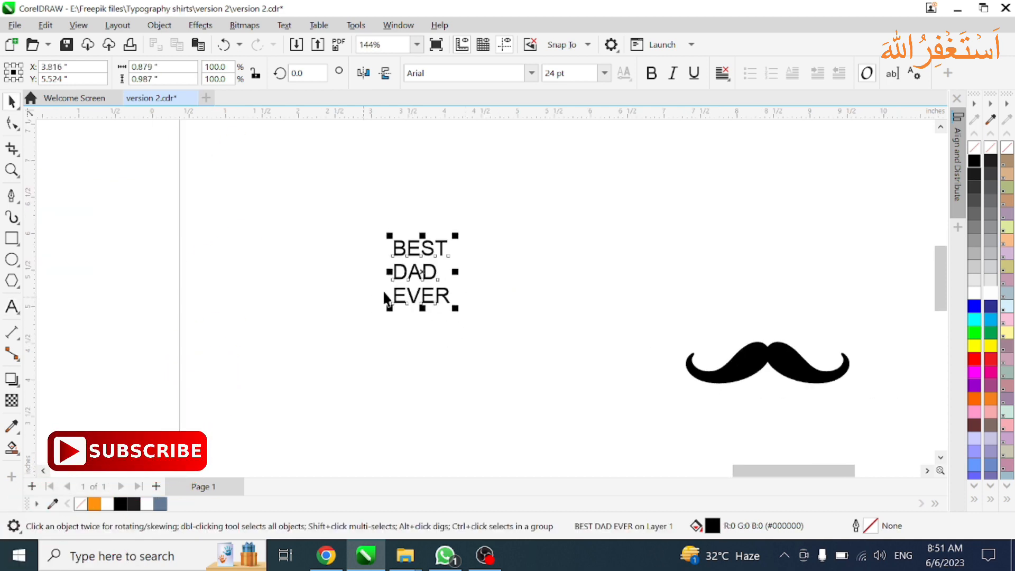
key("ctrl+k")
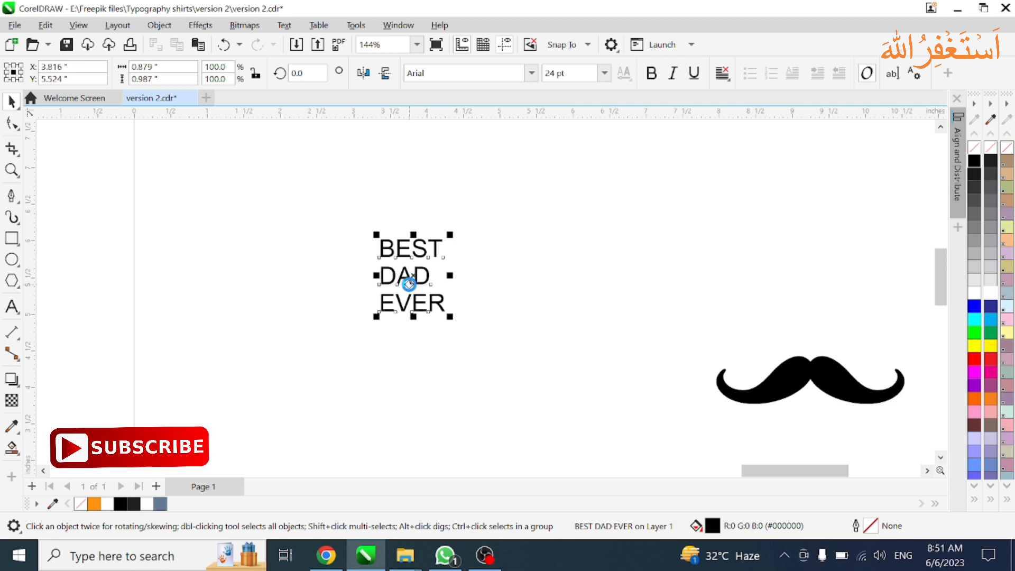
key("Escape")
Set the BEST and EVER lines in the Antonio Light font.
left_click(401, 250)
scroll(445, 256, "up", 3)
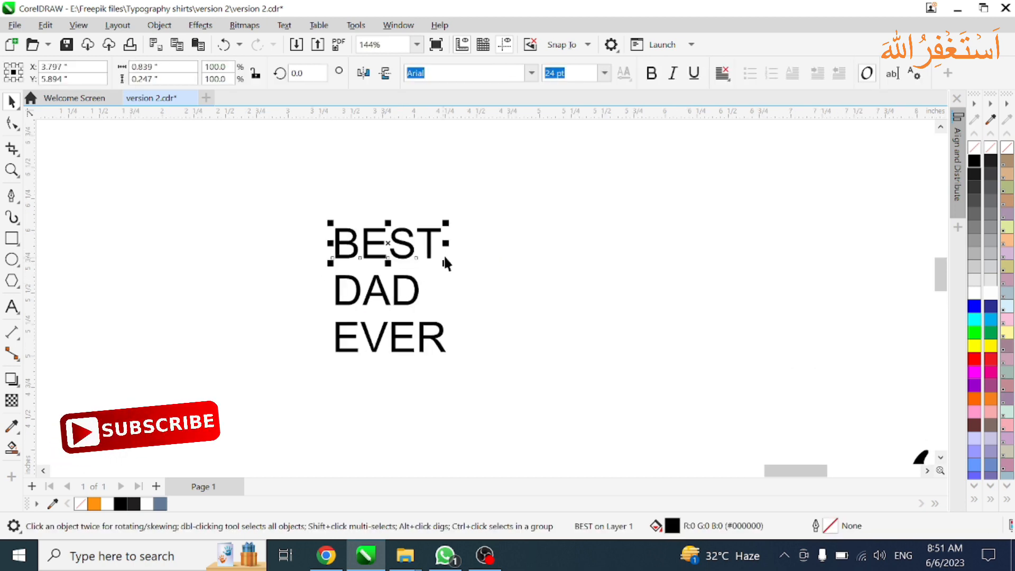
left_click(392, 328, "shift")
left_click(532, 74)
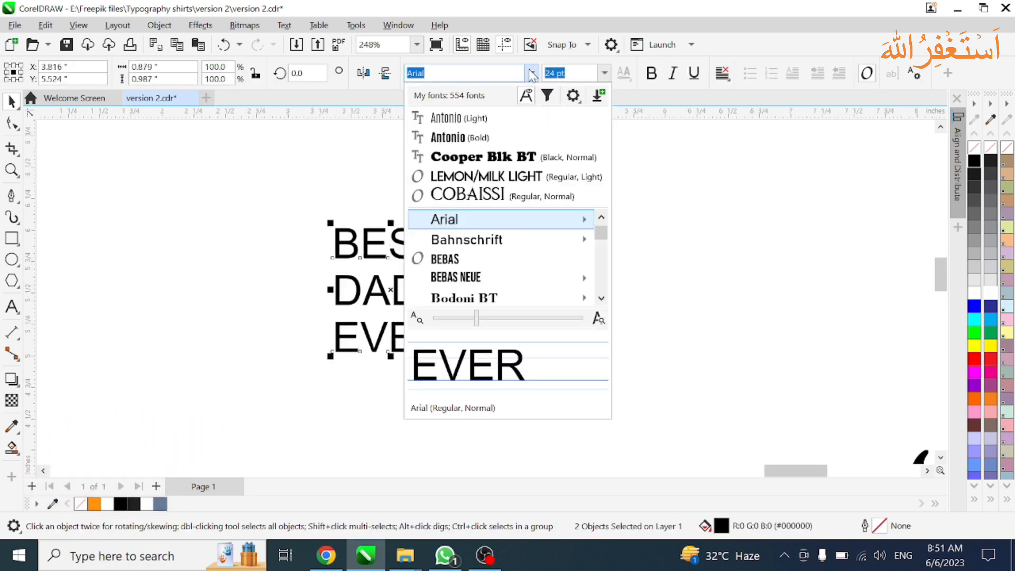
left_click(460, 117)
Set the DAD line in the Antonio Bold font.
left_click(375, 290)
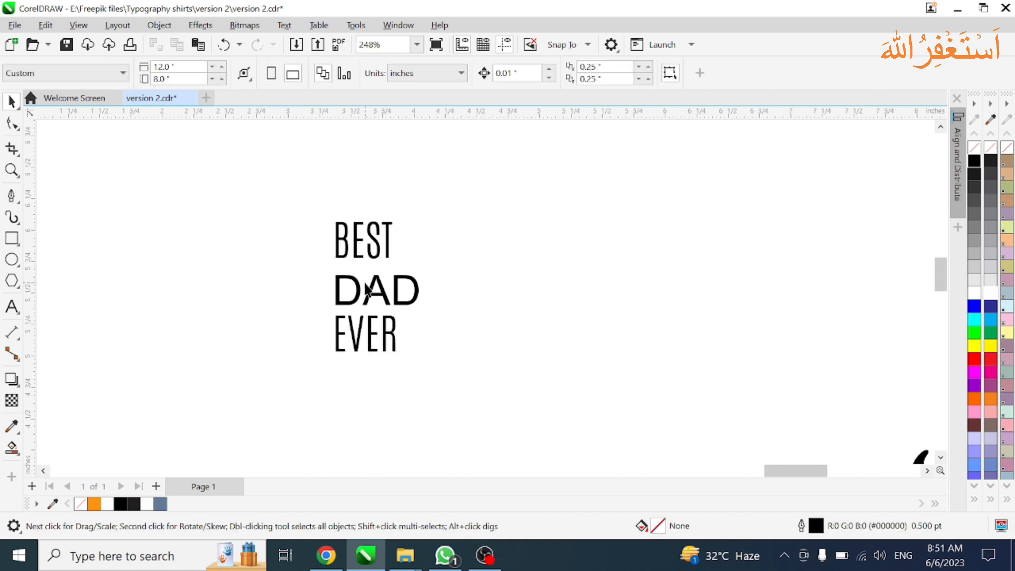
left_click(533, 74)
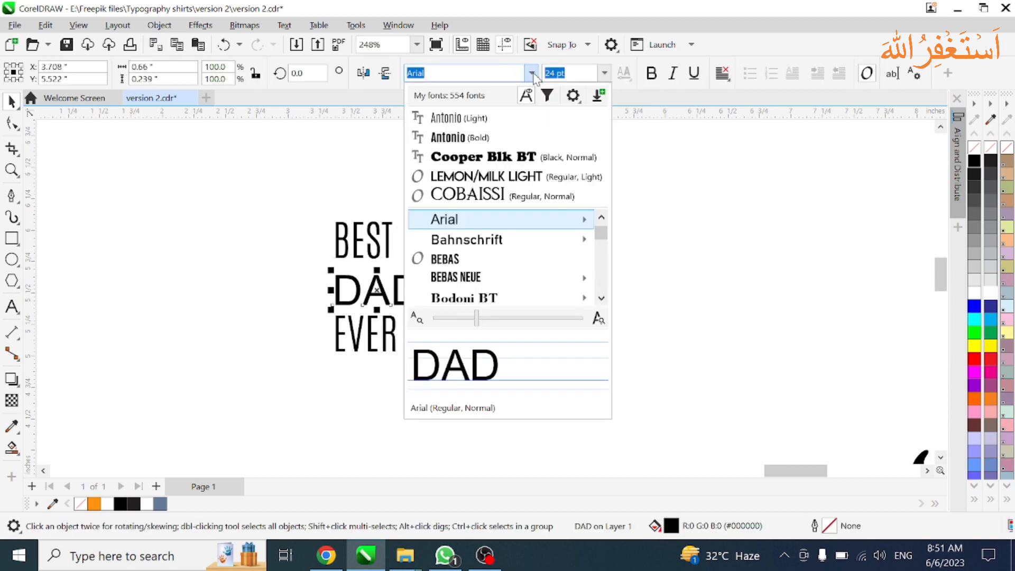
left_click(455, 140)
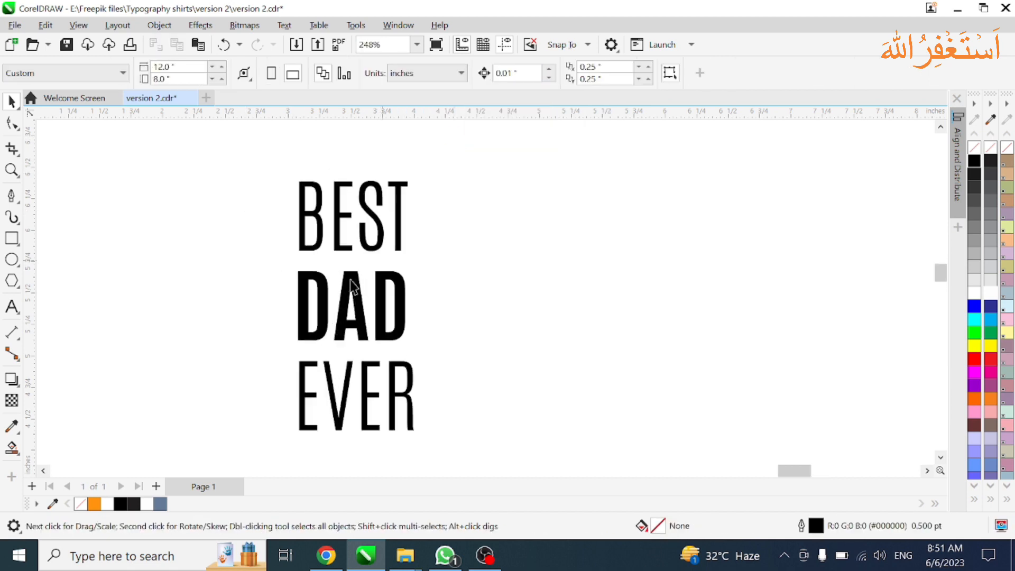
Stack DAD and EVER closely beneath BEST and scale EVER to about 0.45 in wide.
scroll(363, 267, "up", 3)
left_click_drag(362, 265, 361, 253)
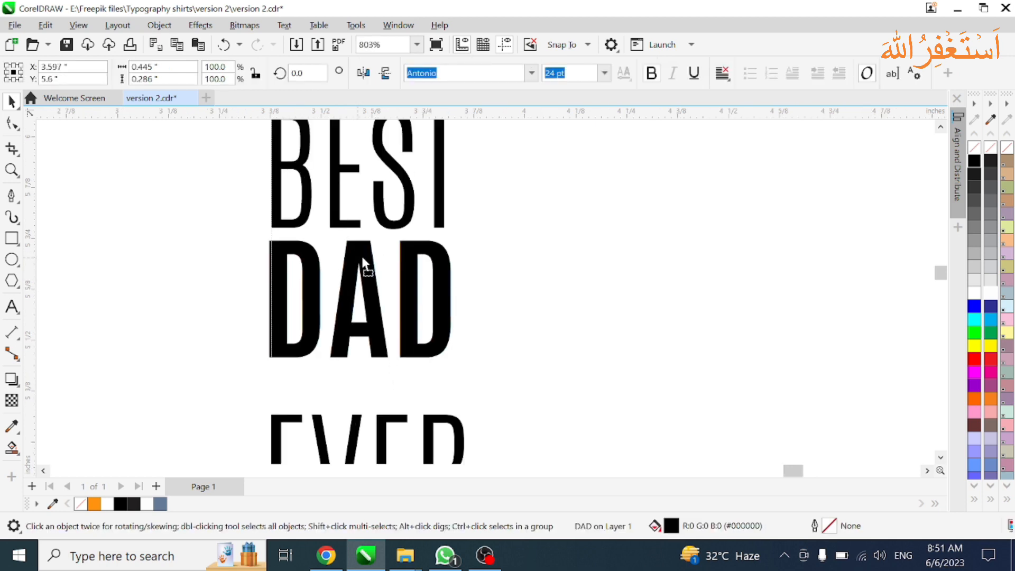
left_click_drag(361, 363, 367, 321)
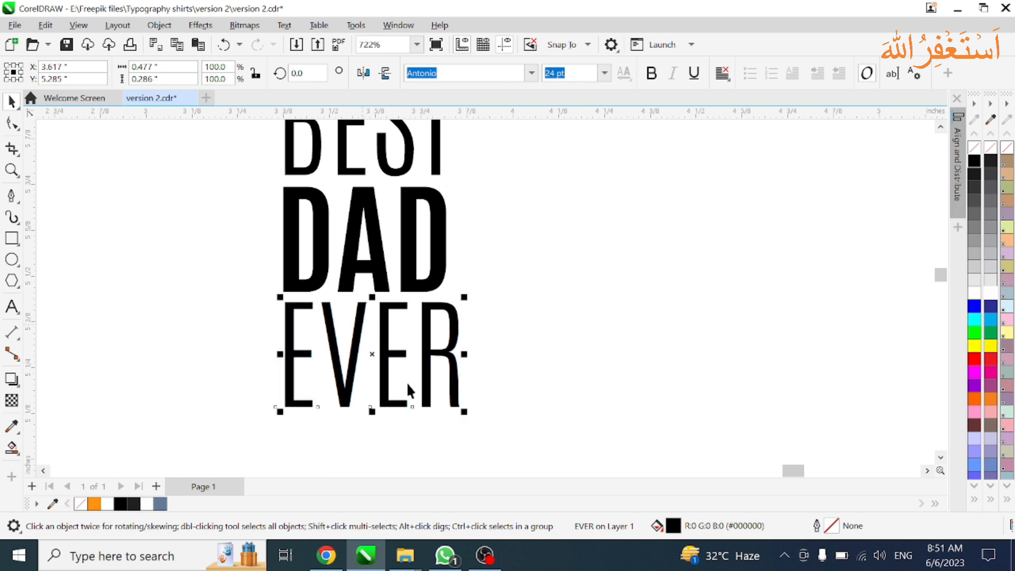
left_click_drag(455, 407, 453, 403)
scroll(399, 341, "down", 3)
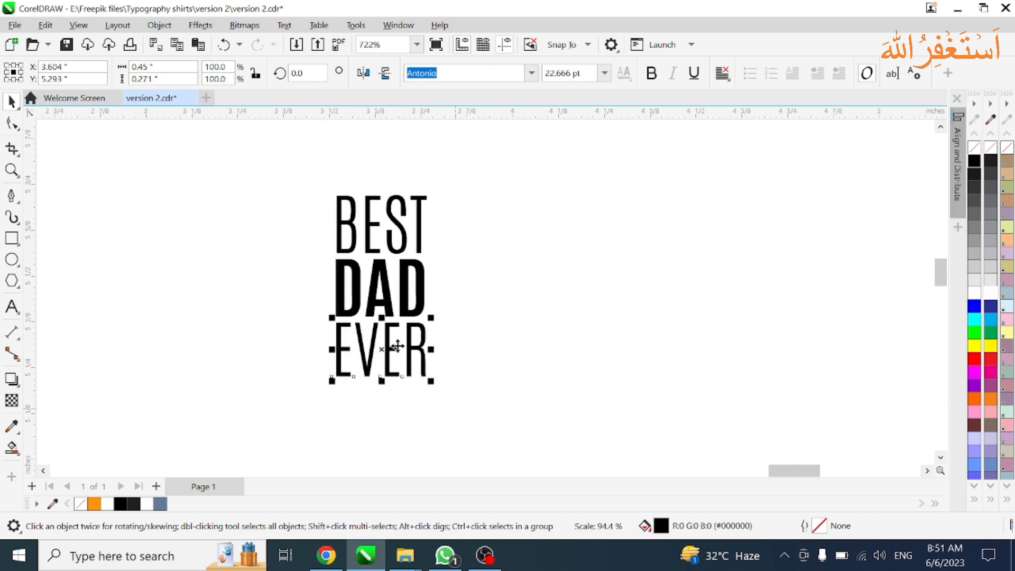
Enlarge the three text lines together to about 3.56 in tall on the page.
left_click_drag(300, 191, 452, 393)
scroll(415, 296, "down", 5)
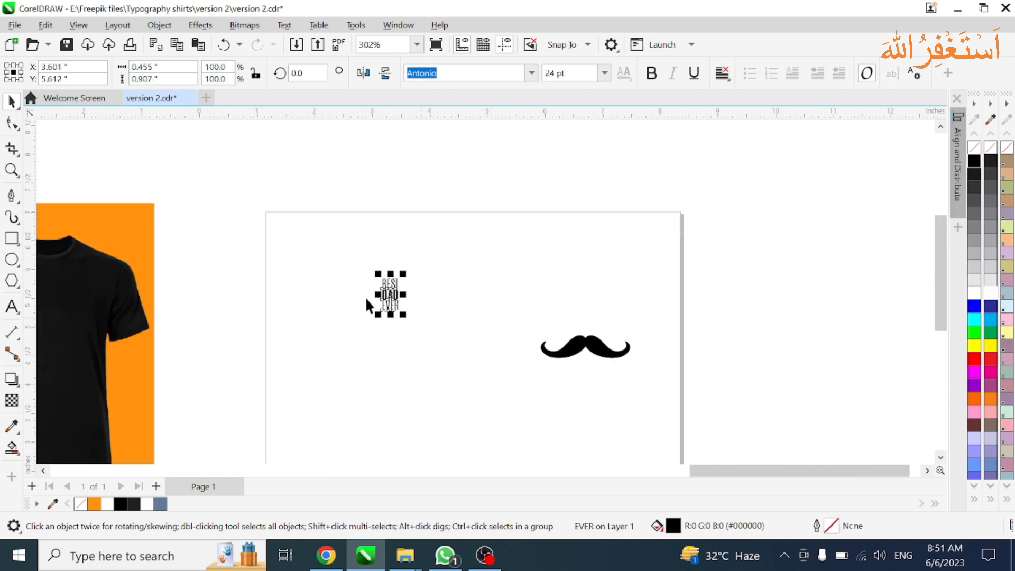
scroll(418, 317, "up", 2)
left_click_drag(470, 330, 522, 405)
left_click(428, 304)
scroll(429, 304, "down", 3)
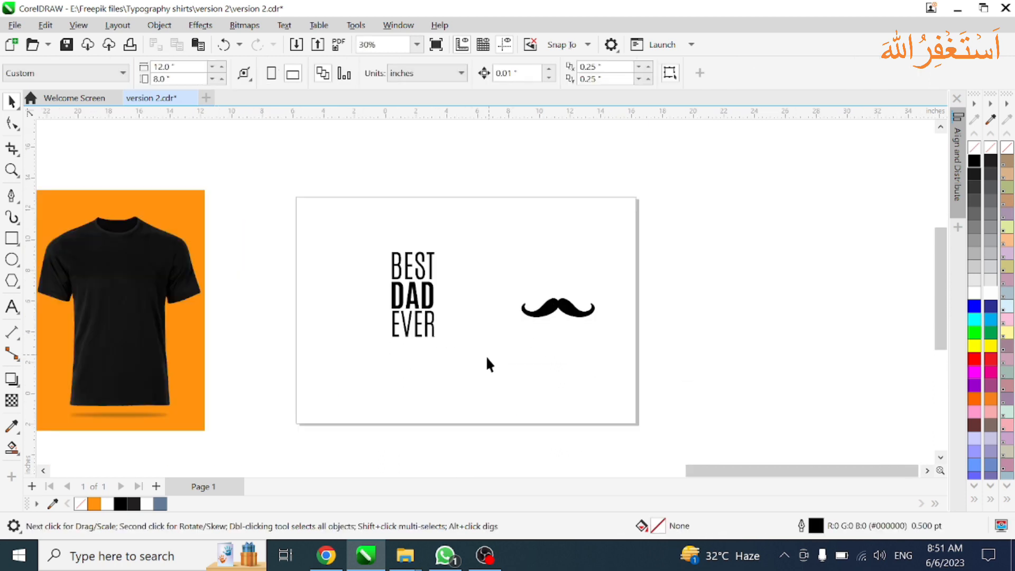
scroll(391, 265, "up", 3)
left_click(389, 267)
left_click_drag(425, 335, 471, 351)
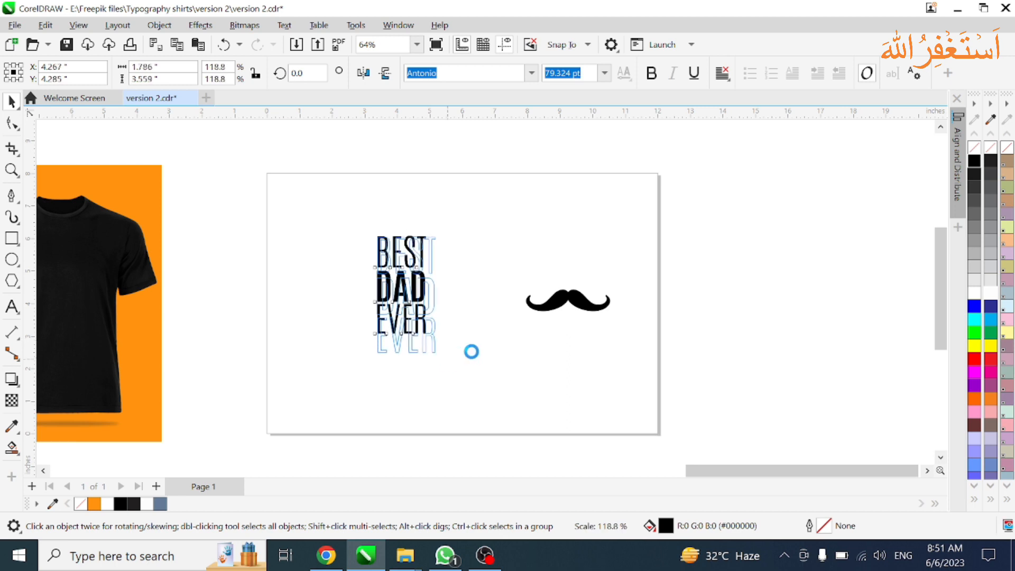
left_click(454, 307)
Move the mustache over the word DAD and shrink it to about 1.88 in wide.
scroll(453, 306, "down", 3)
scroll(453, 304, "up", 3)
left_click_drag(672, 359, 670, 359)
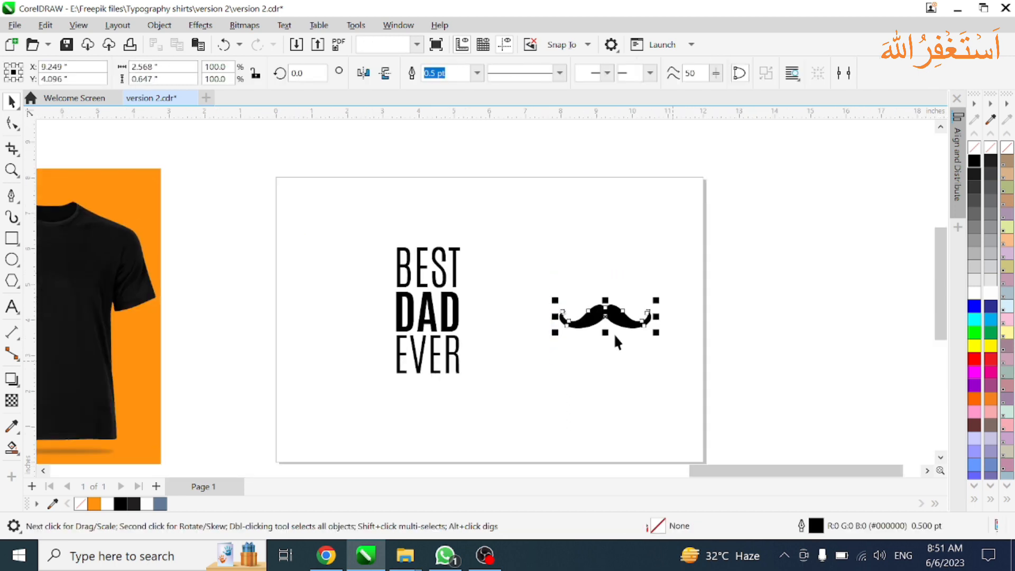
scroll(614, 333, "up", 2)
left_click_drag(567, 323, 331, 300)
scroll(331, 300, "up", 2)
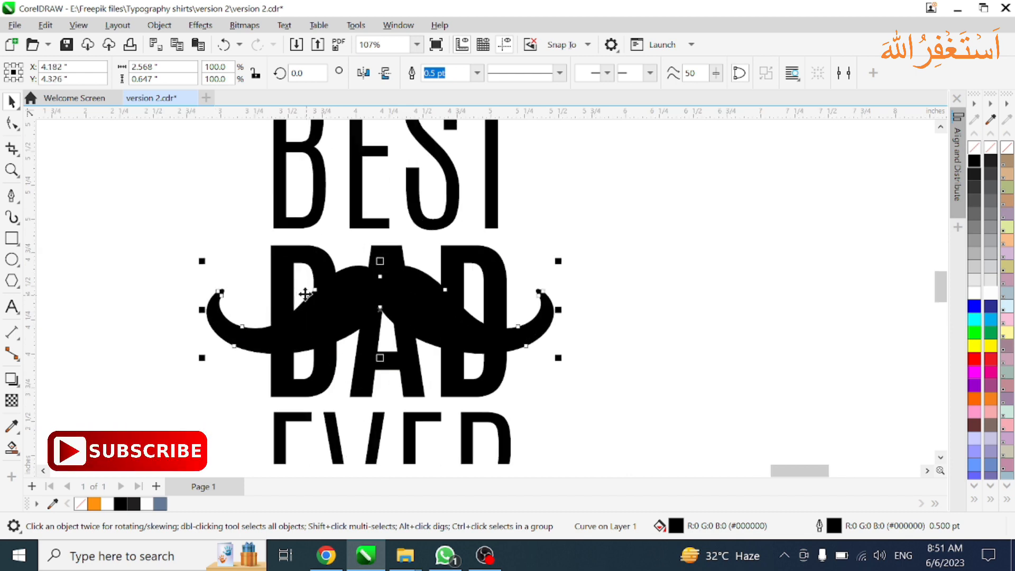
left_click_drag(557, 360, 515, 353)
scroll(374, 311, "up", 2)
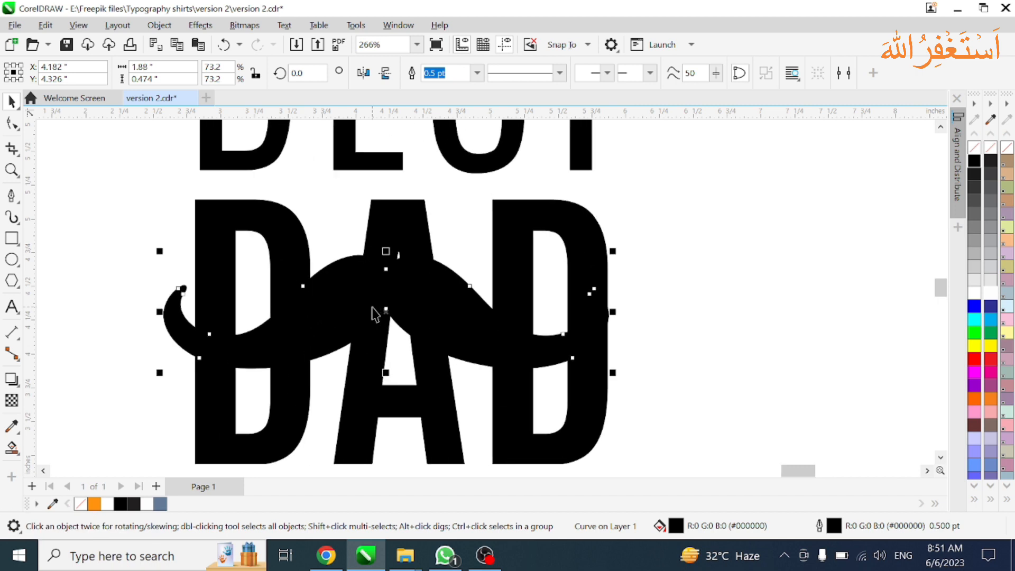
Centre the mustache horizontally over the word DAD and reduce it to about 1.77 in wide.
left_click(375, 300)
left_click_drag(391, 300, 370, 310)
left_click(368, 310)
scroll(418, 325, "down", 2)
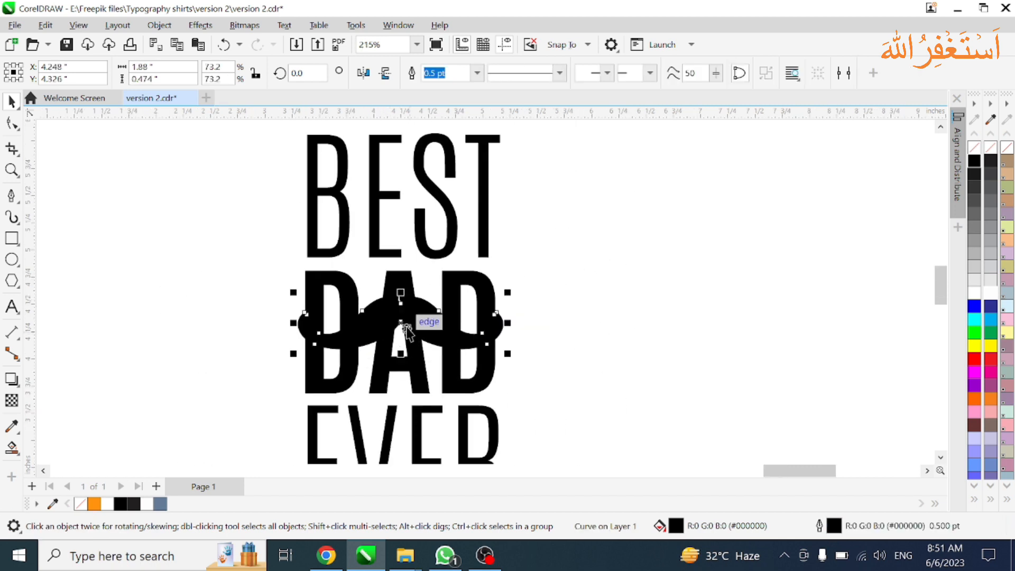
scroll(423, 317, "up", 2)
left_click_drag(625, 382, 614, 379)
scroll(344, 312, "down", 2)
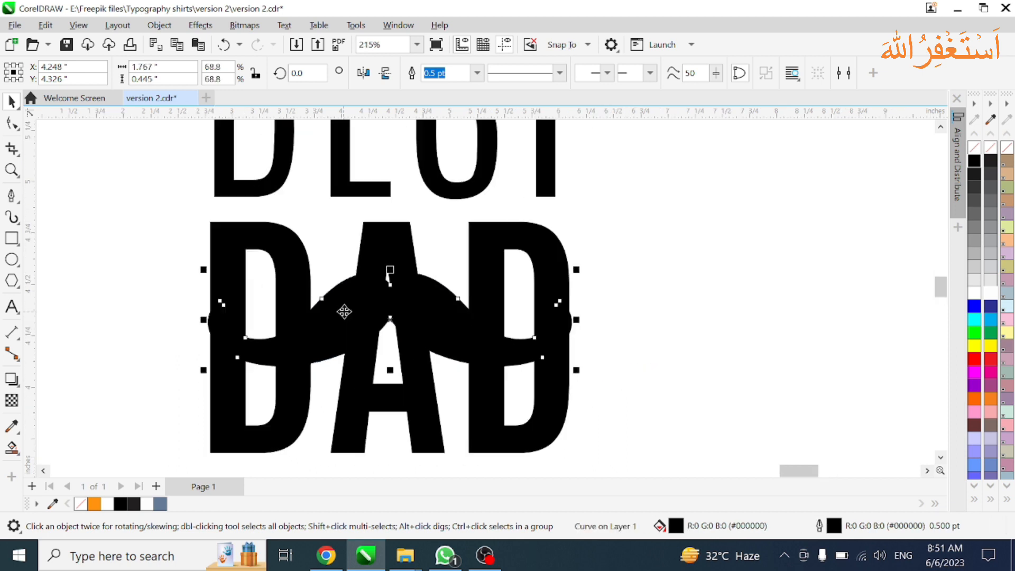
Move the mustache straight down over the word DAD so its centre sits at about Y 4.13 in.
left_click_drag(352, 303, 388, 345)
key("ctrl+z")
left_click(343, 314)
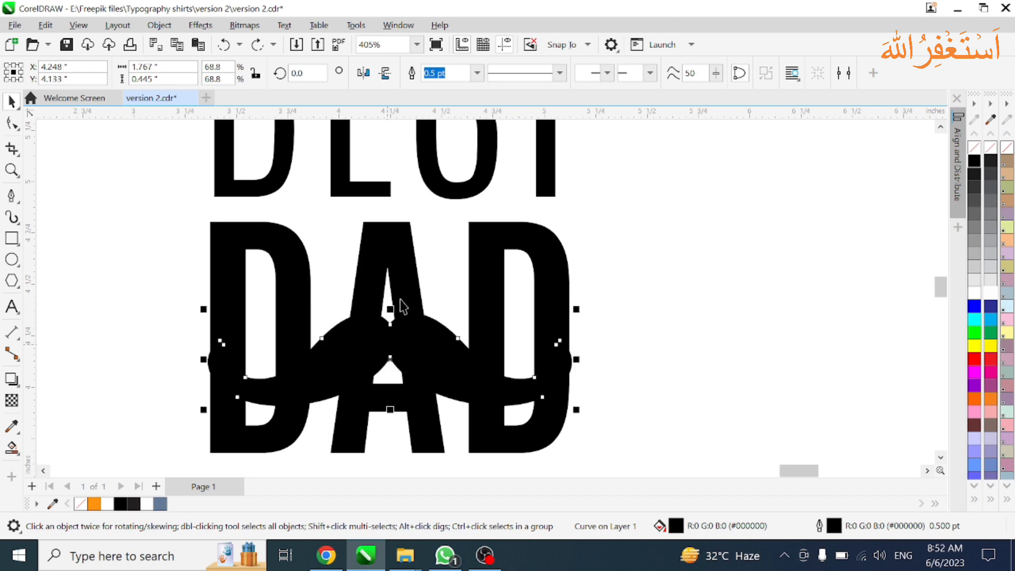
scroll(451, 317, "down", 2)
scroll(392, 333, "up", 1)
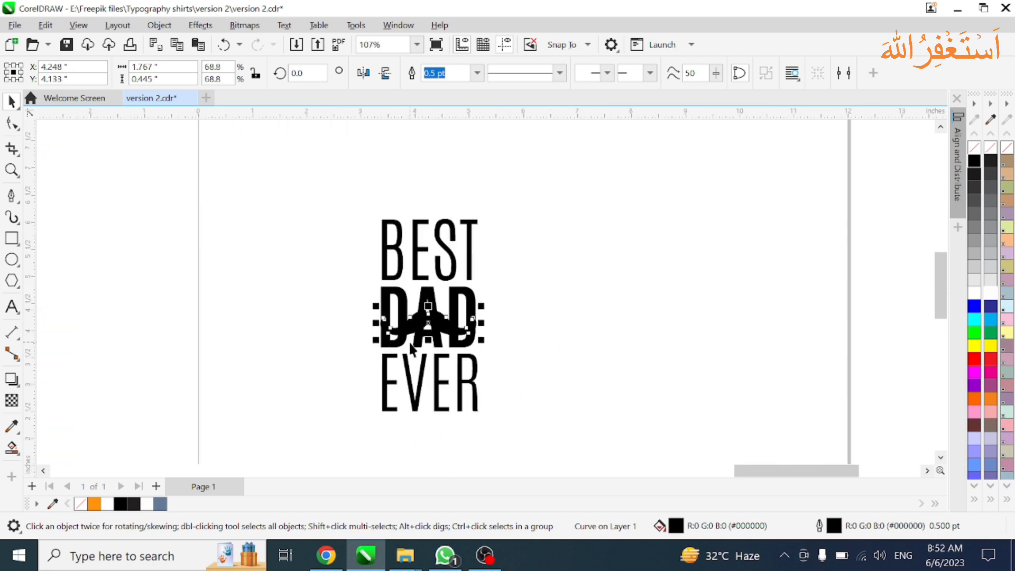
Fill the mustache with the same orange as the T-shirt mockup background.
scroll(410, 342, "up", 1)
scroll(359, 316, "down", 2)
scroll(400, 302, "up", 1)
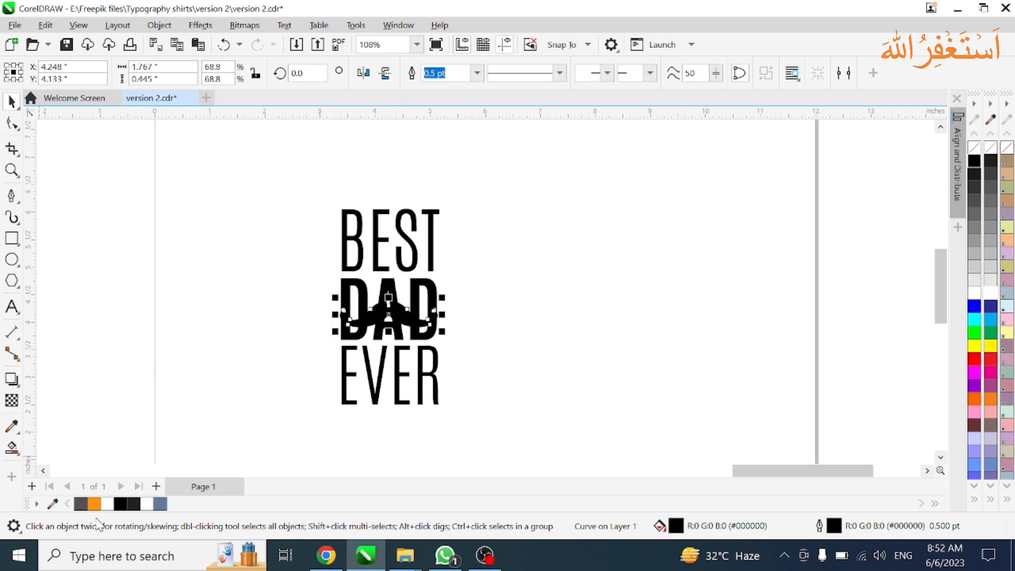
left_click(216, 442)
scroll(420, 323, "up", 1)
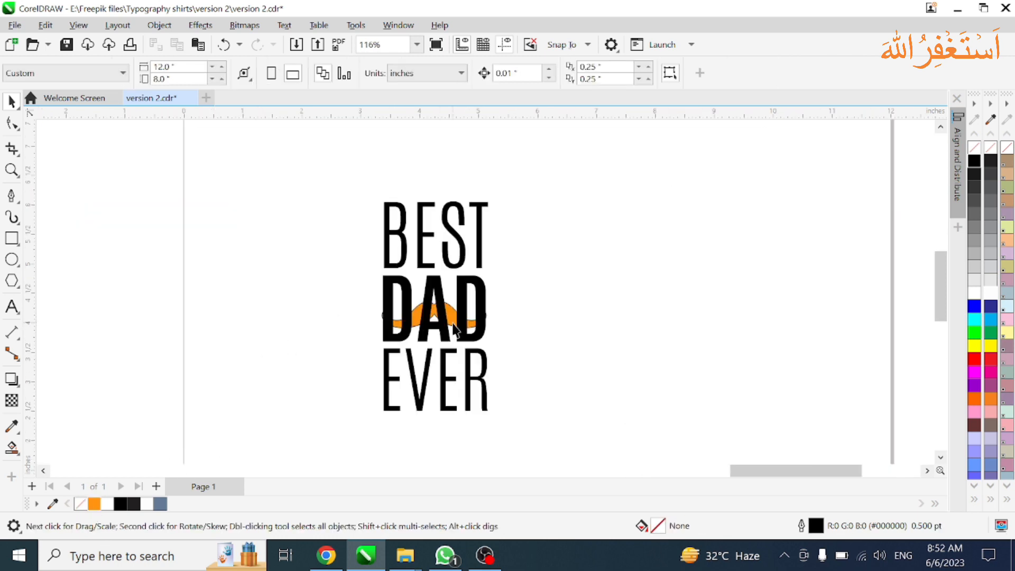
Bring the orange mustache to the front of the page, above the word DAD.
left_click(453, 322)
scroll(436, 318, "up", 2)
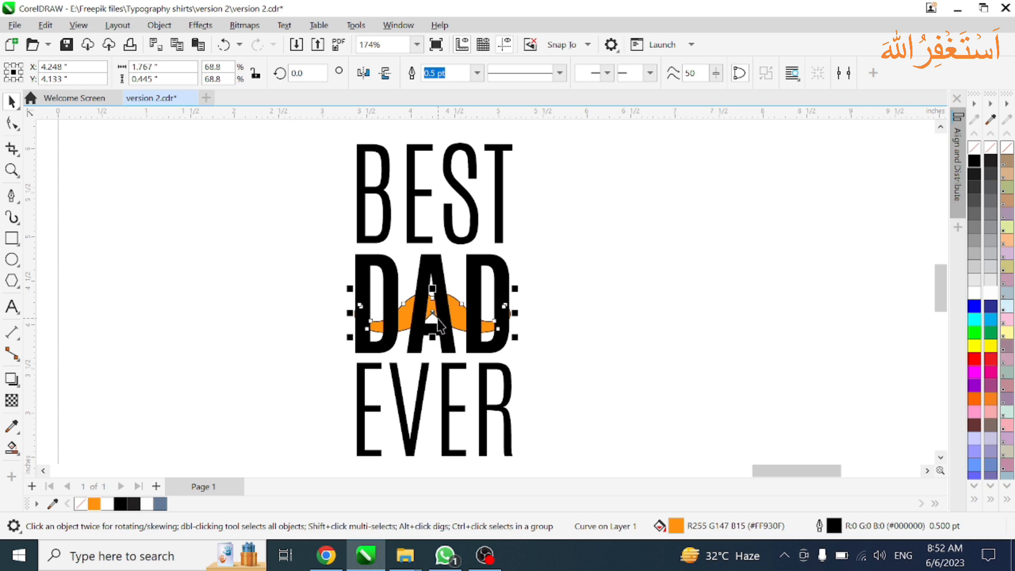
scroll(422, 318, "up", 2)
right_click(398, 306)
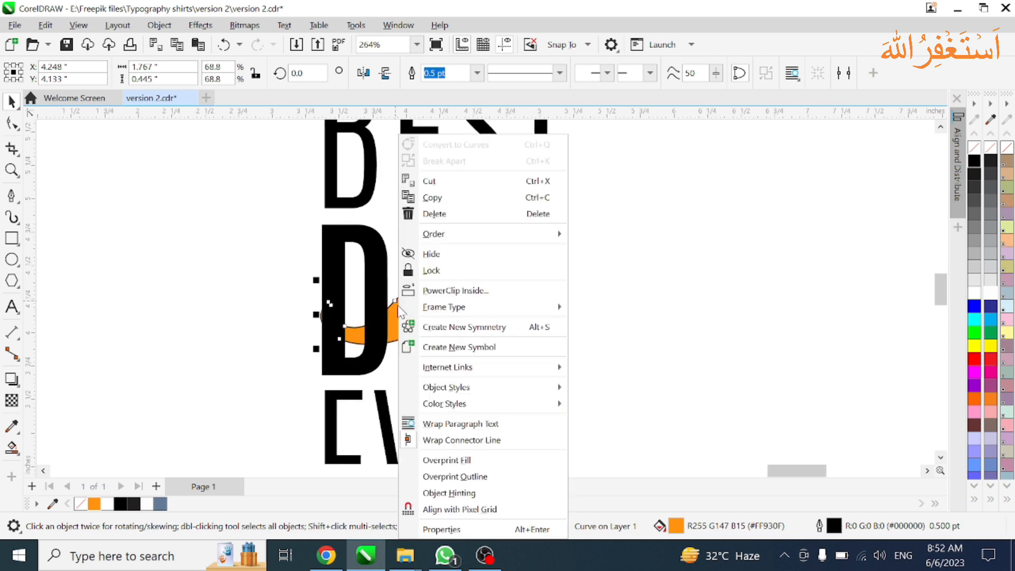
mouse_move(446, 232)
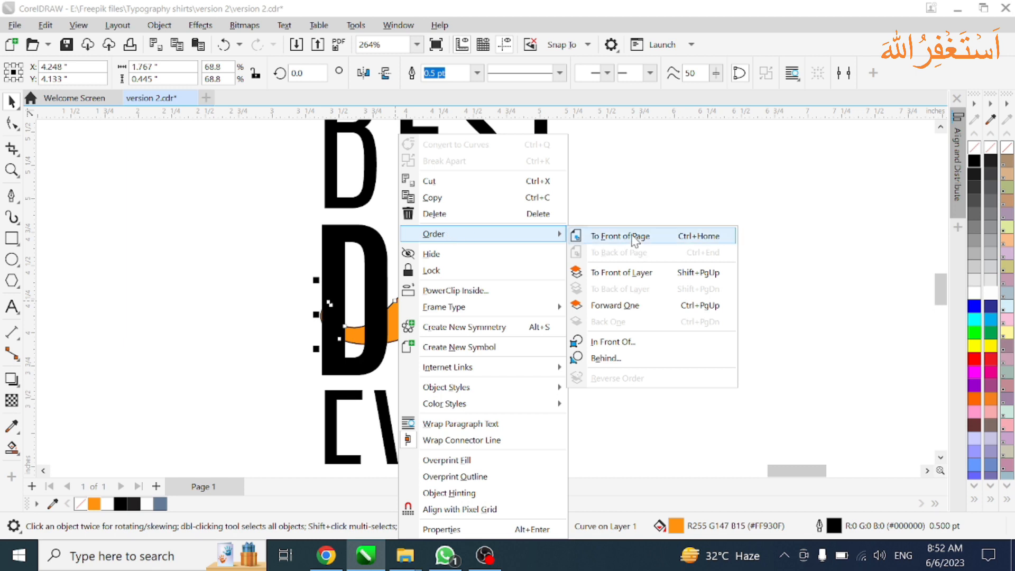
left_click(596, 243)
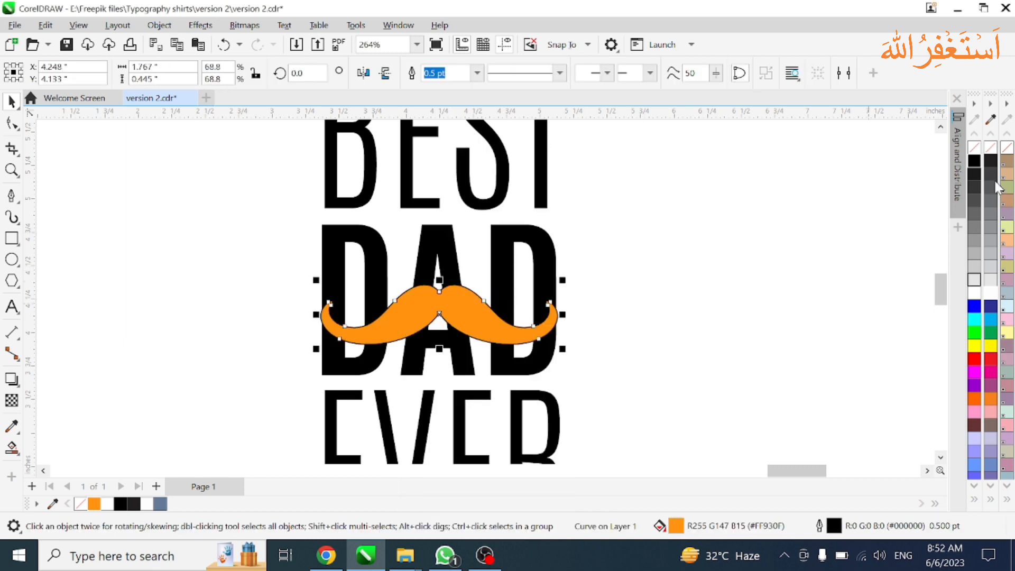
Remove the outline from the orange mustache.
right_click(974, 149)
scroll(593, 275, "down", 2)
left_click(592, 275)
scroll(550, 309, "down", 5)
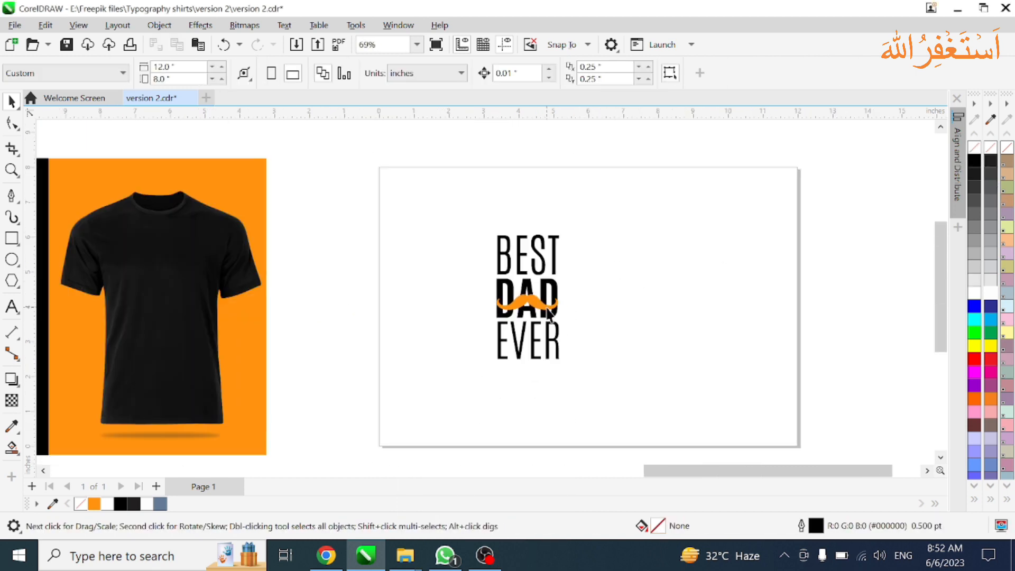
Place a copy of the three text lines and mustache on the empty area beside the black panel.
scroll(505, 287, "up", 1)
scroll(523, 273, "down", 1)
left_click_drag(628, 251, 719, 372)
left_click_drag(669, 320, 132, 334)
scroll(103, 314, "up", 1)
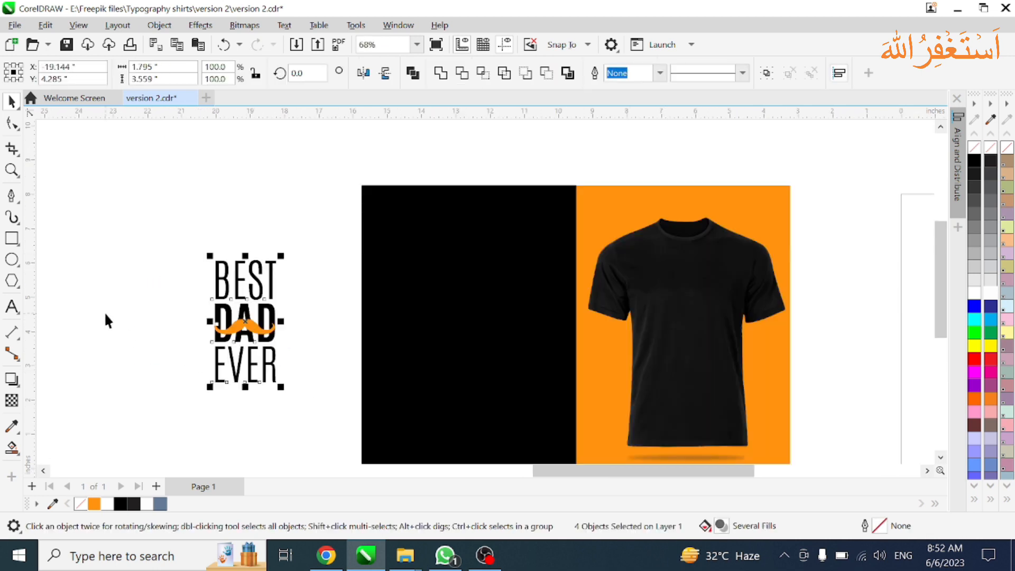
left_click(104, 315)
Fill BEST, DAD and EVER in the copied design with white, leaving the mustache orange.
left_click(255, 286)
scroll(246, 323, "up", 2)
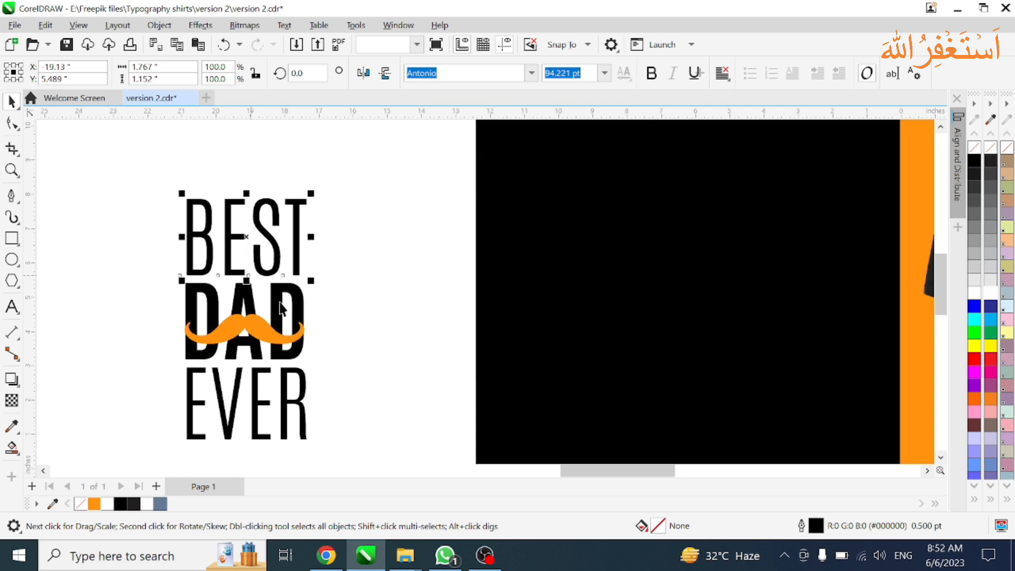
left_click(288, 357, "shift")
left_click(287, 399, "shift")
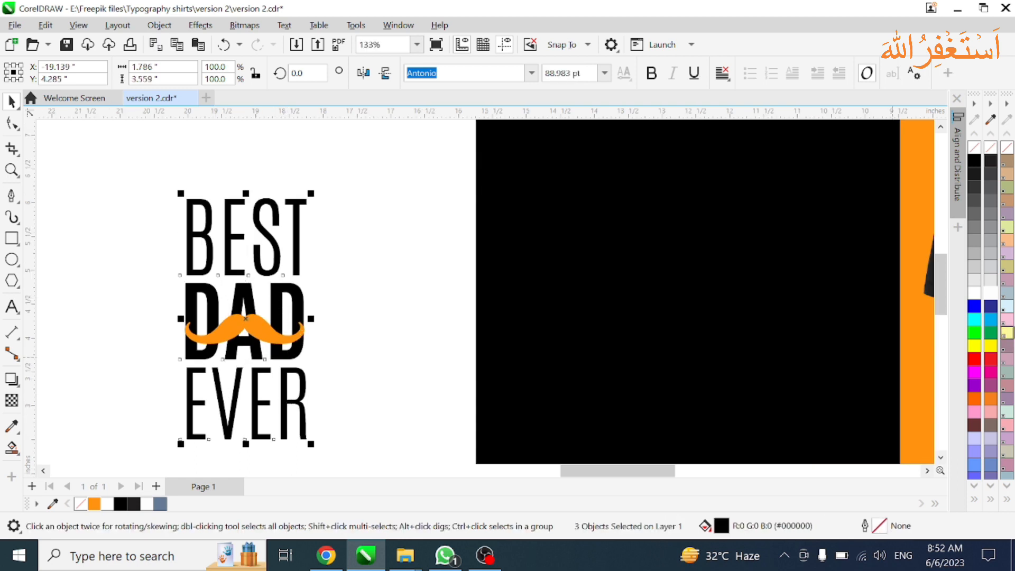
left_click(975, 293)
scroll(386, 354, "down", 2)
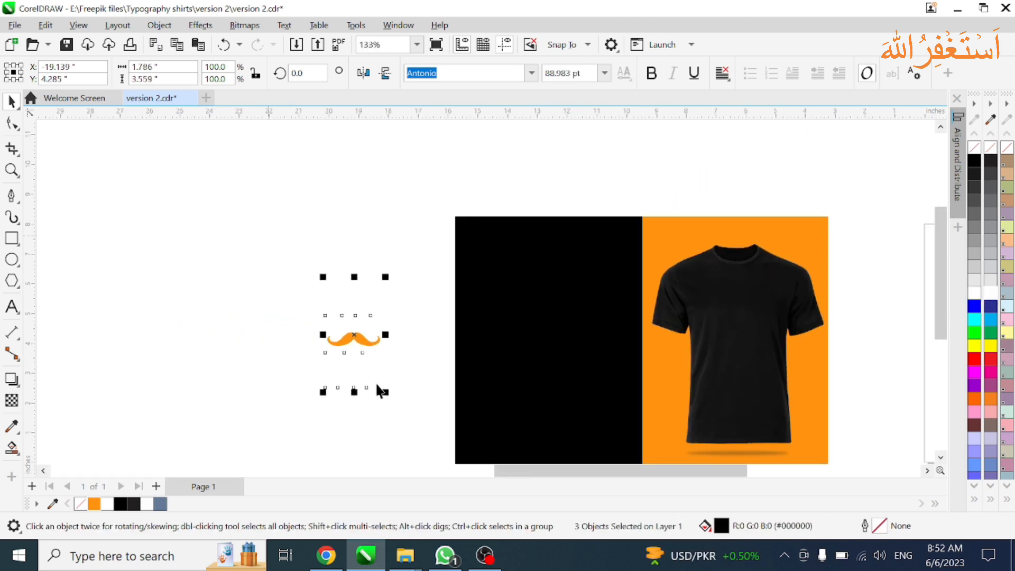
Move the recoloured design copy onto the black panel and enlarge it to about 4.34 in tall.
left_click_drag(555, 349, 555, 346)
scroll(581, 399, "up", 2)
left_click_drag(581, 399, 597, 420)
Turn BEST and EVER on the black panel into unfilled lettering with a white 1.0 pt outline.
scroll(478, 385, "down", 2)
scroll(421, 337, "up", 1)
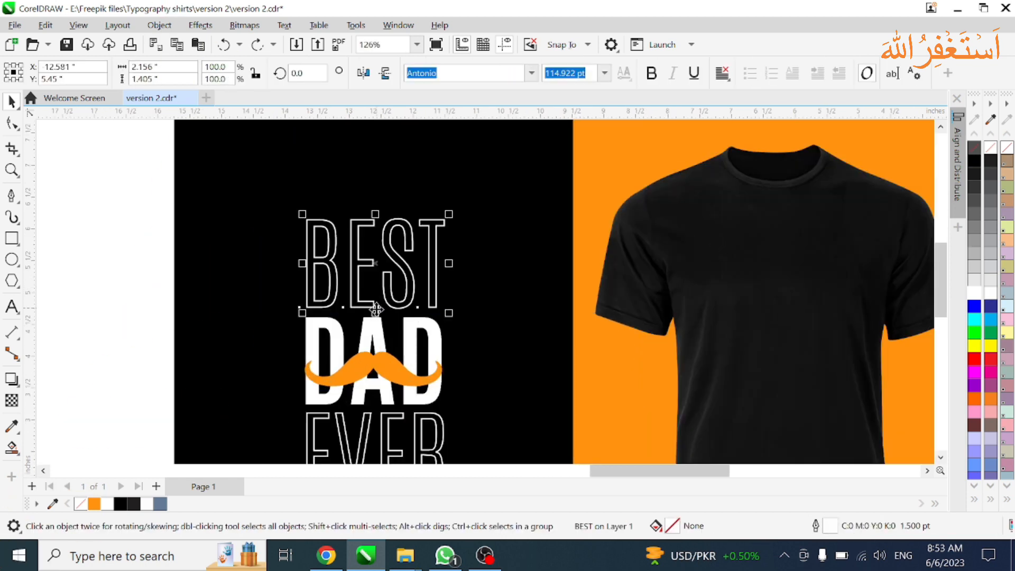
scroll(389, 402, "down", 2)
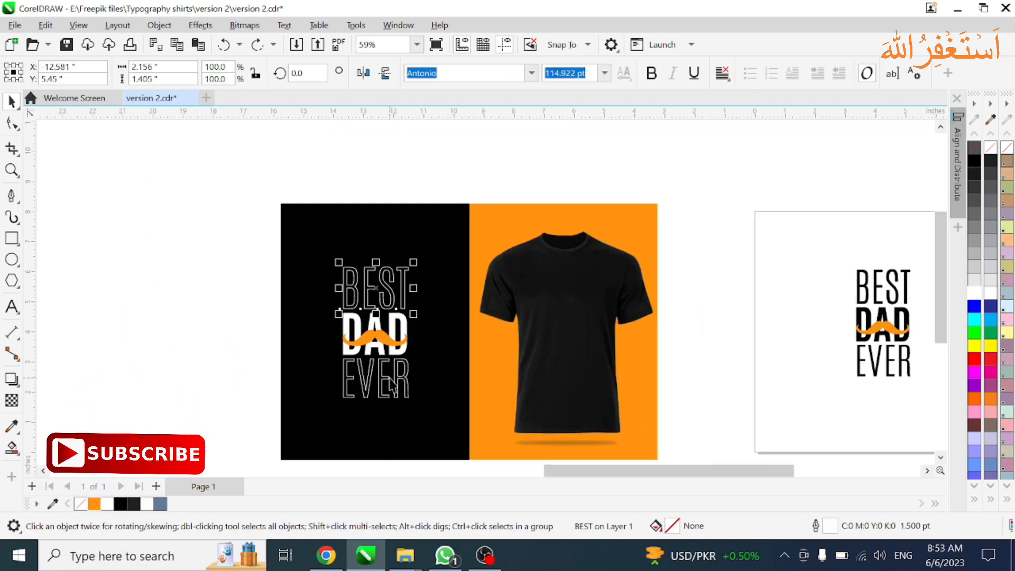
left_click(390, 386, "shift")
scroll(370, 318, "up", 5)
scroll(365, 259, "down", 2)
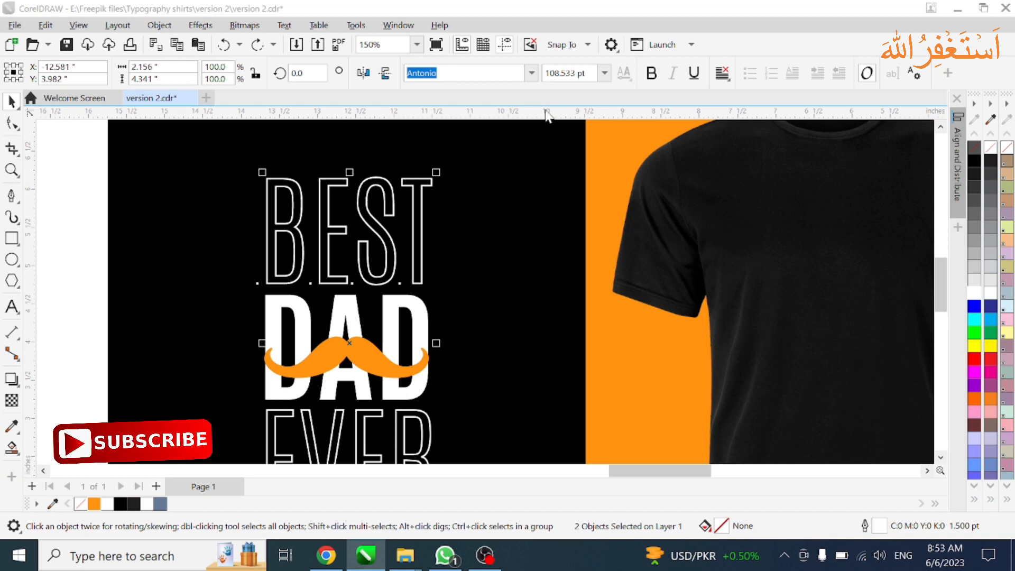
key("F12")
left_click(412, 222)
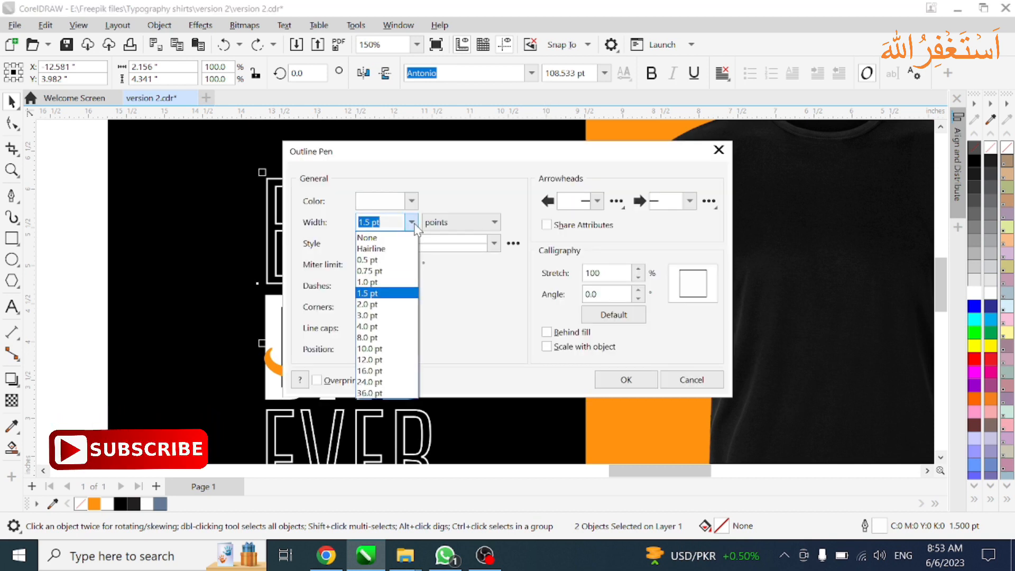
left_click(385, 282)
left_click(624, 379)
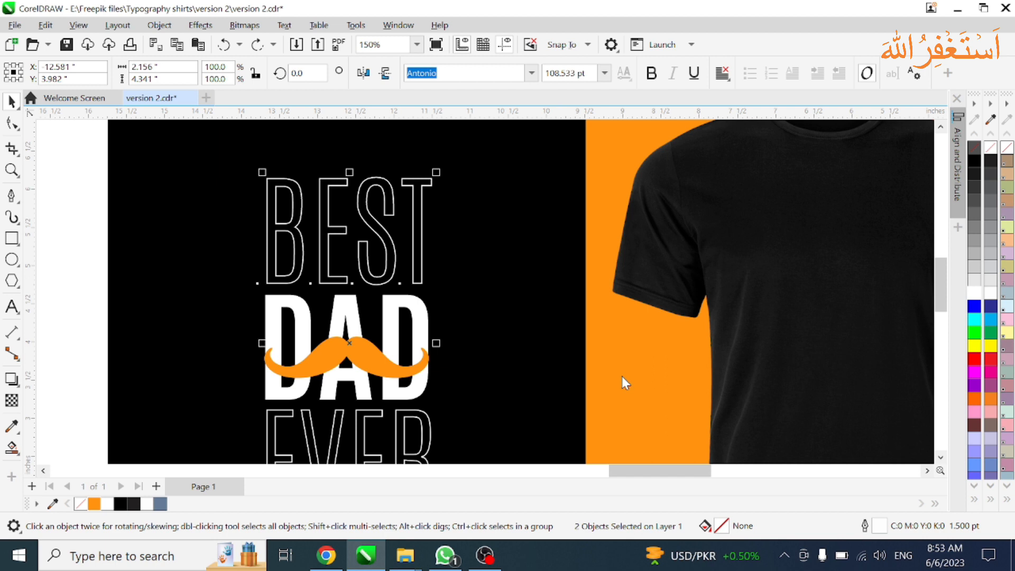
Place a copy of the complete black-panel design, including the mustache, on the front of the T-shirt.
scroll(346, 309, "down", 3)
scroll(346, 309, "up", 2)
left_click_drag(317, 304, 594, 331)
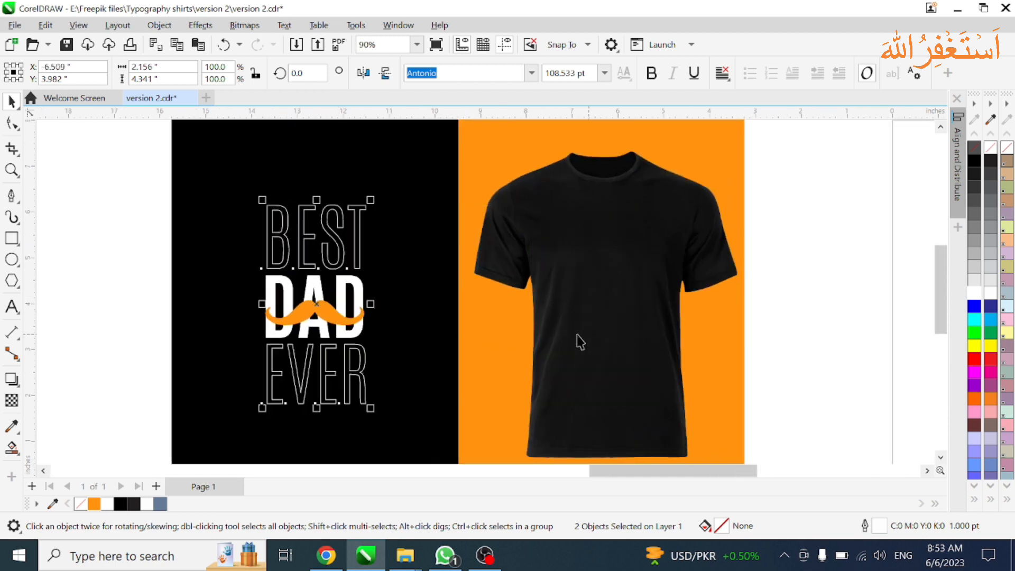
left_click_drag(433, 454, 394, 427)
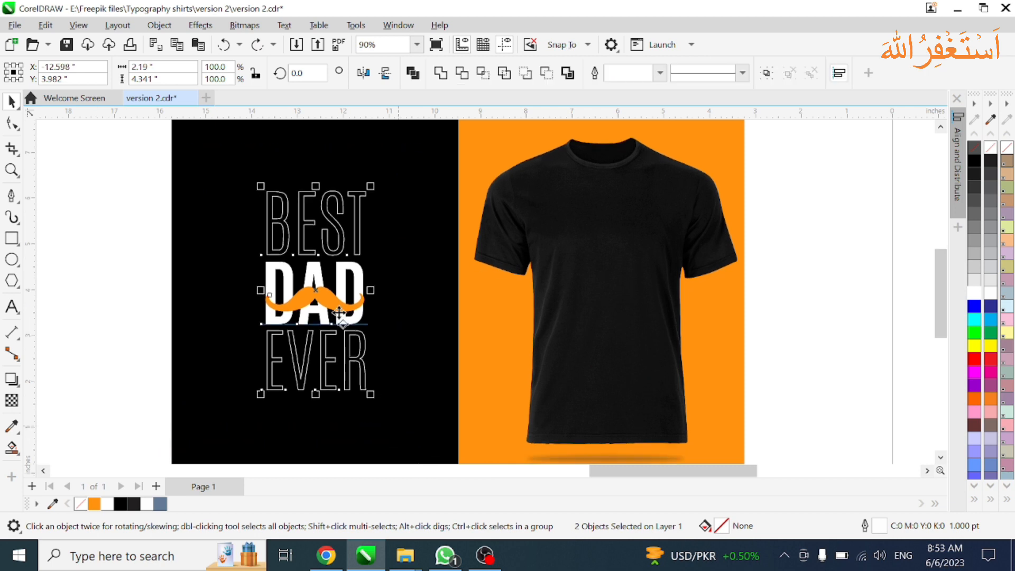
left_click_drag(315, 290, 609, 348)
scroll(613, 243, "up", 2)
key("Escape")
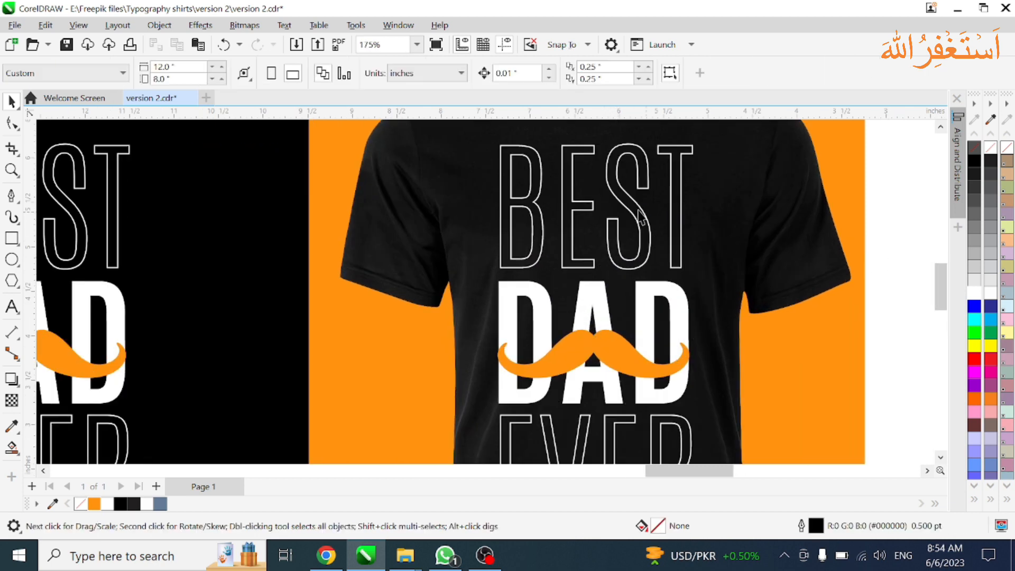
left_click(627, 217)
left_click(599, 309)
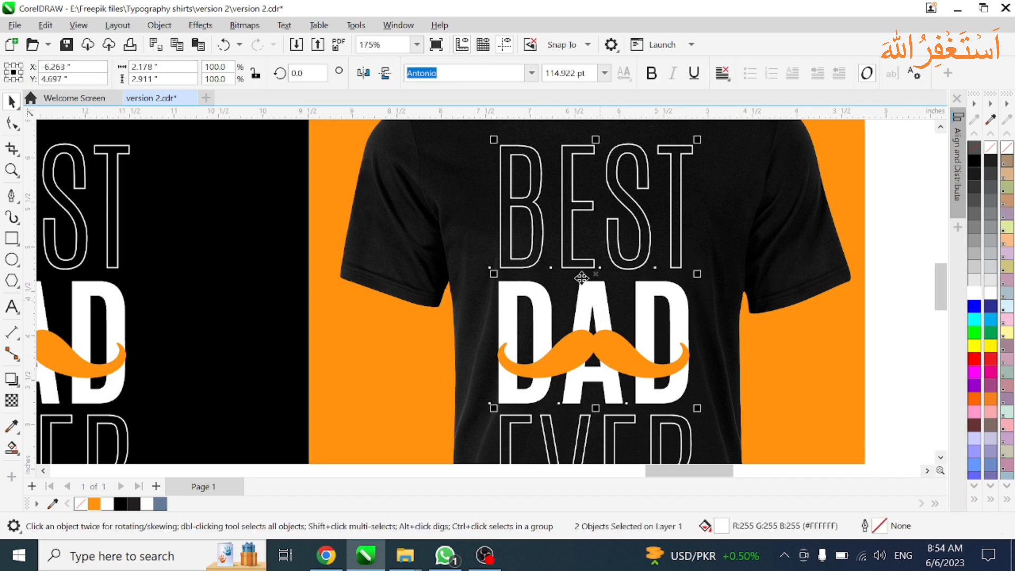
scroll(595, 328, "down", 2)
scroll(587, 348, "up", 2)
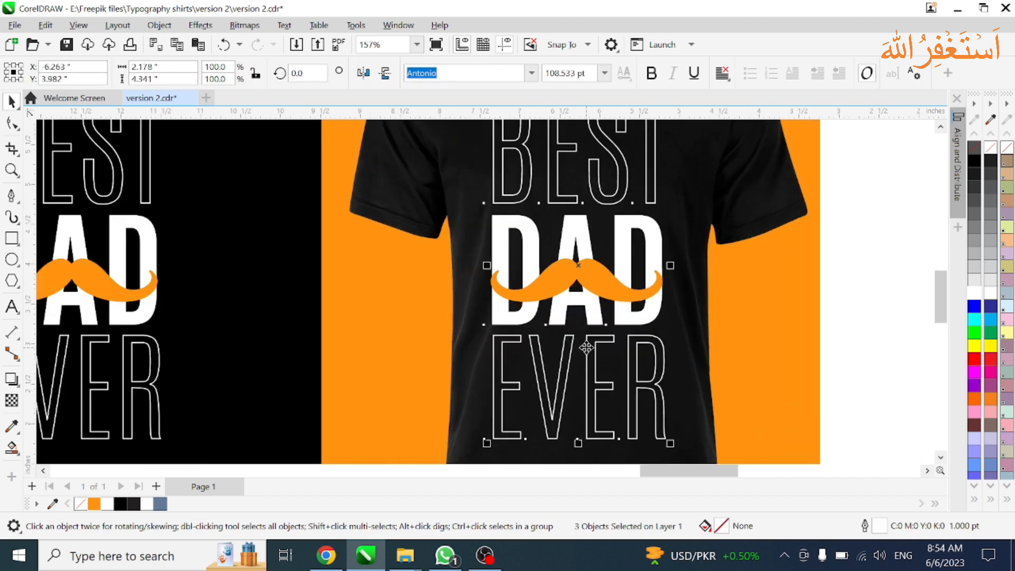
scroll(586, 348, "down", 3)
left_click(756, 316)
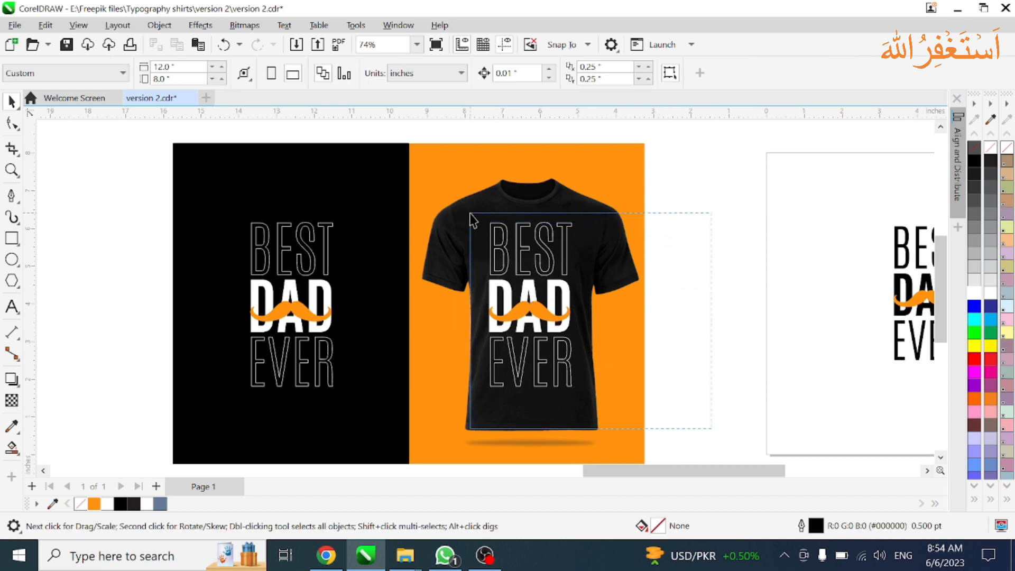
Shrink the T-shirt's copy of the design to about 1.26 in wide and raise it onto the chest.
left_click_drag(711, 428, 470, 214)
left_click_drag(577, 391, 557, 355)
scroll(560, 296, "up", 2)
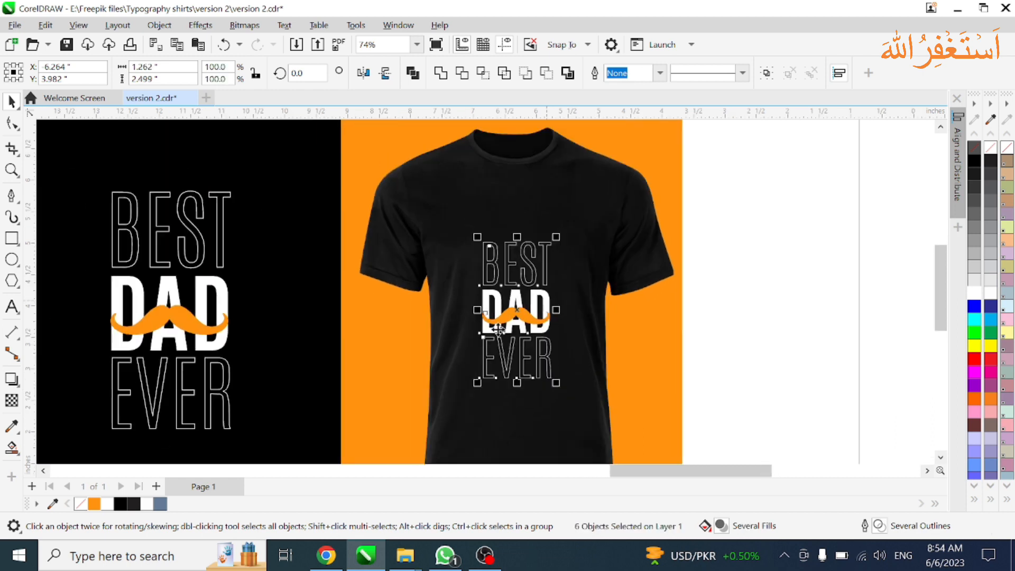
scroll(499, 329, "down", 1)
left_click_drag(515, 319, 514, 292)
scroll(502, 288, "up", 1)
scroll(500, 301, "down", 4)
left_click(646, 299)
Zoom in on the black artwork panel and the T-shirt mockup to review them side by side.
scroll(474, 307, "down", 1)
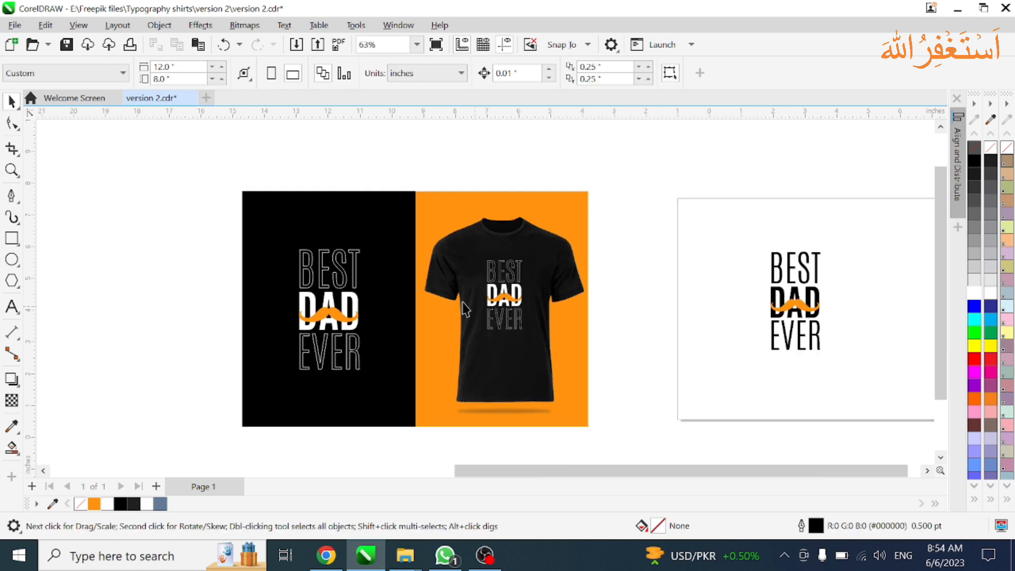
scroll(468, 302, "down", 1)
scroll(440, 334, "up", 1)
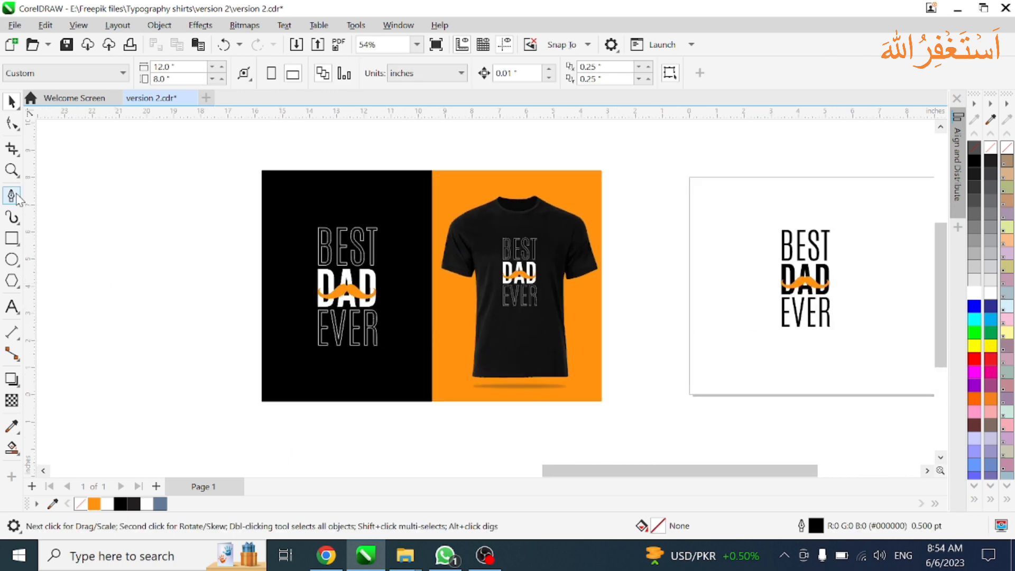
left_click(13, 170)
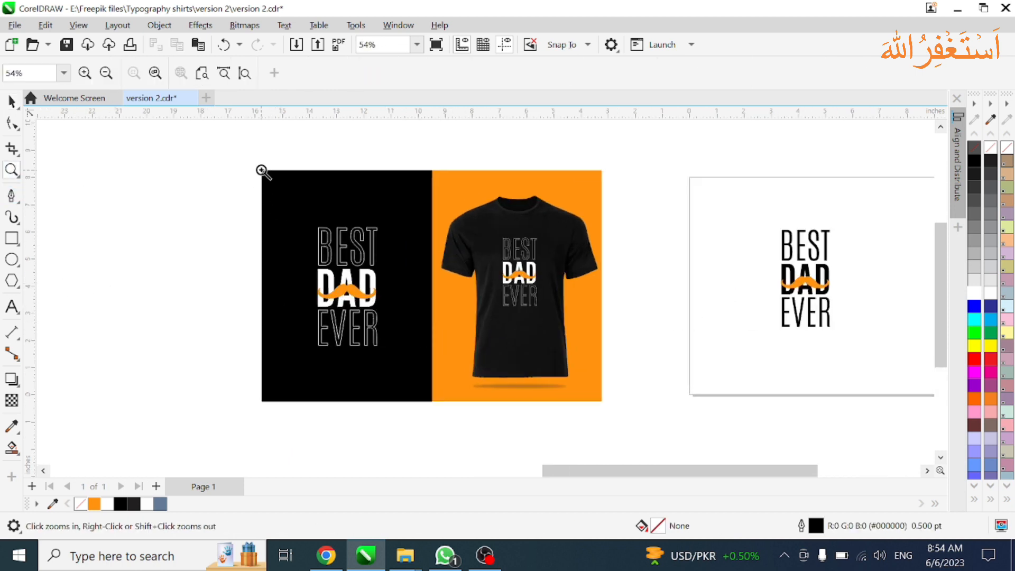
left_click(601, 403)
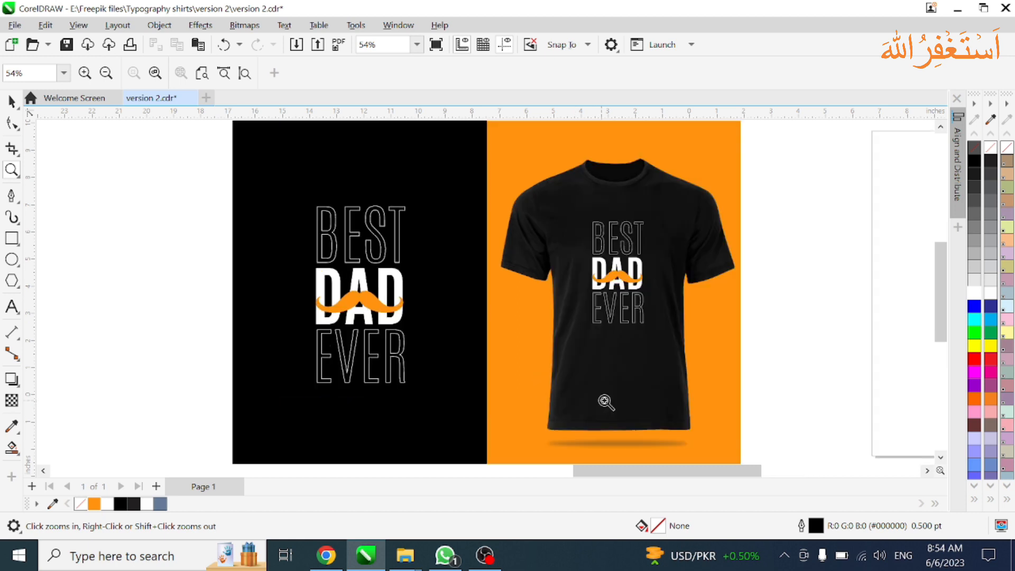